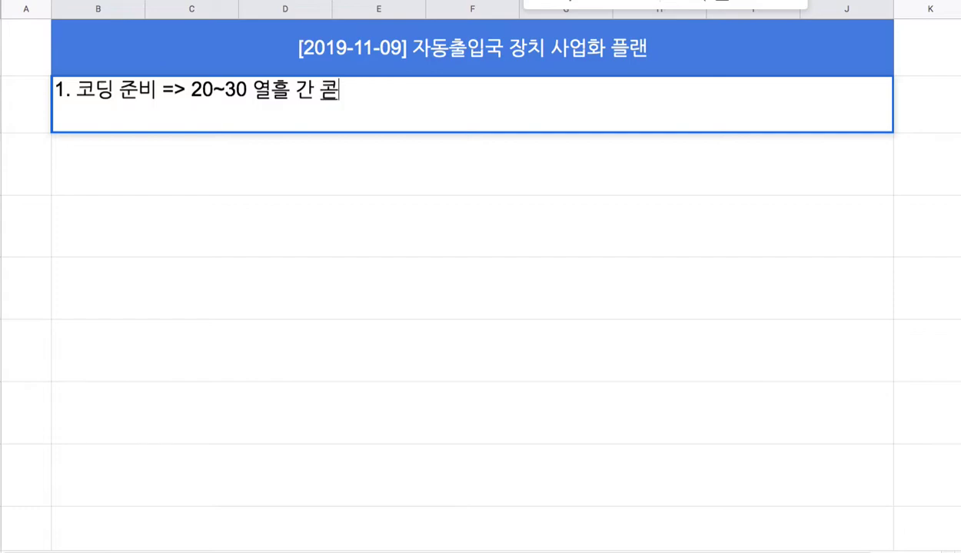
# Complete the first plan entry so it reads "1. 코딩 준비 => 20~30 열흘 간 코딩 => 소프트웨어 골격"
pyautogui.write('소프트웨어')
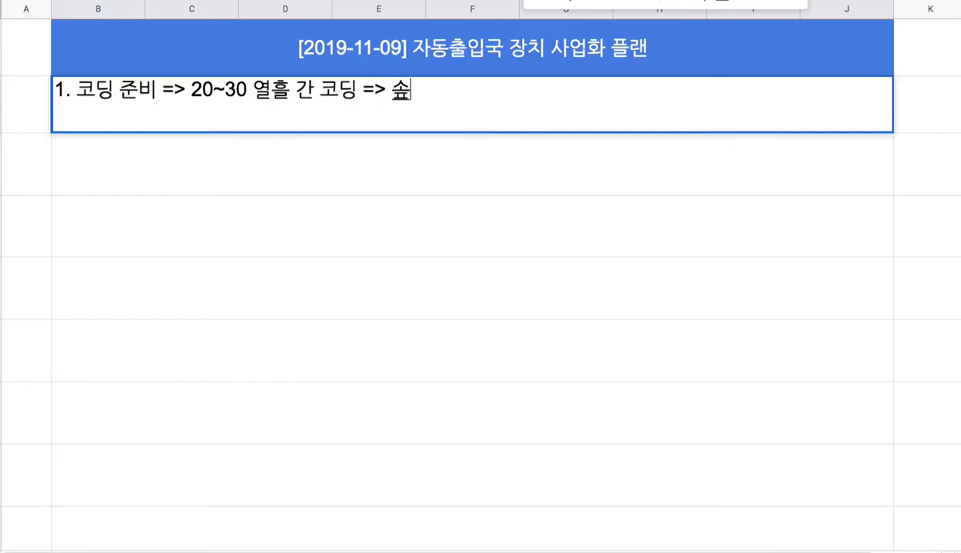
pyautogui.write(' 골격')
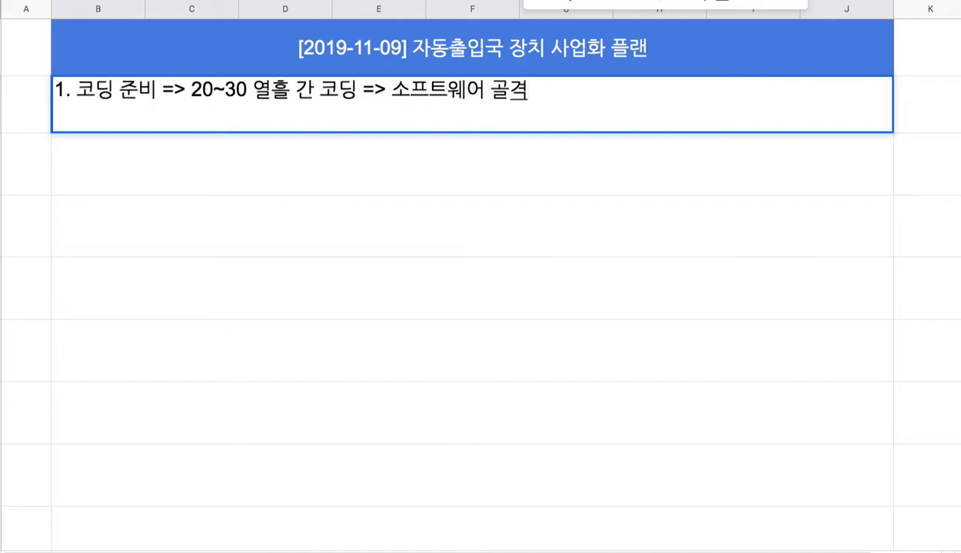
# Enter "2. 하드웨어 설계 => 열흘 => 시제품 제작" in the row below the first plan entry
pyautogui.click(206, 168)
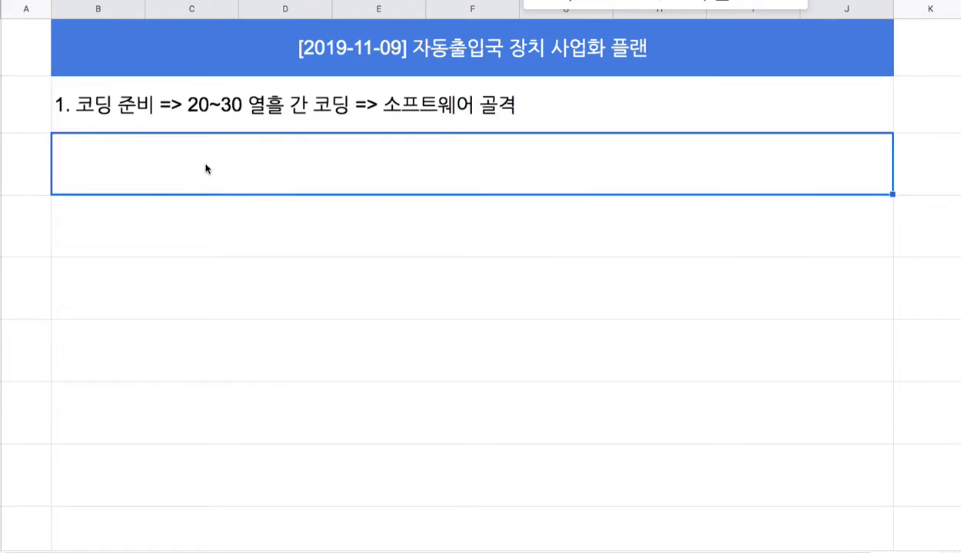
pyautogui.write('2. ')
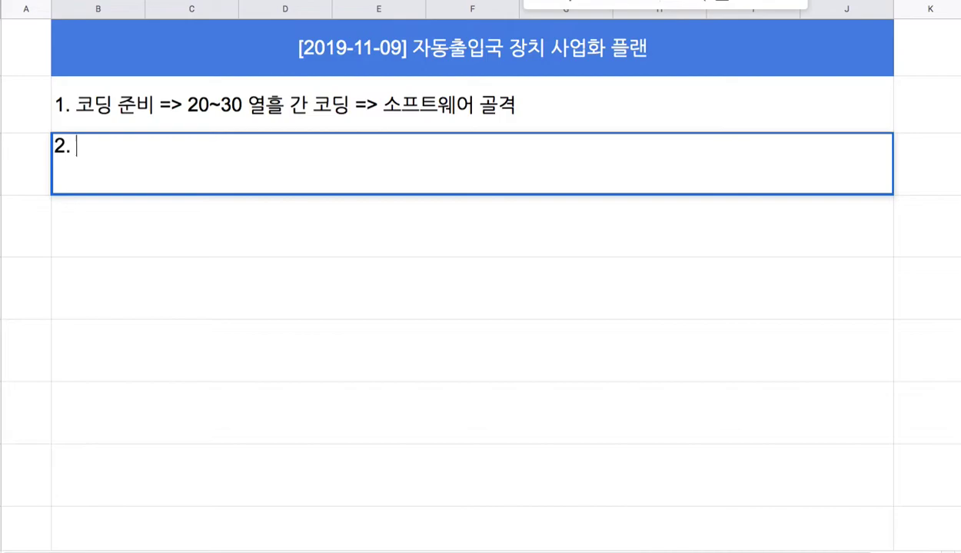
pyautogui.write('시제푸')
pyautogui.press('BackSpace')
pyautogui.press('BackSpace')
pyautogui.press('BackSpace')
pyautogui.press('BackSpace')
pyautogui.write('하드웨어 저')
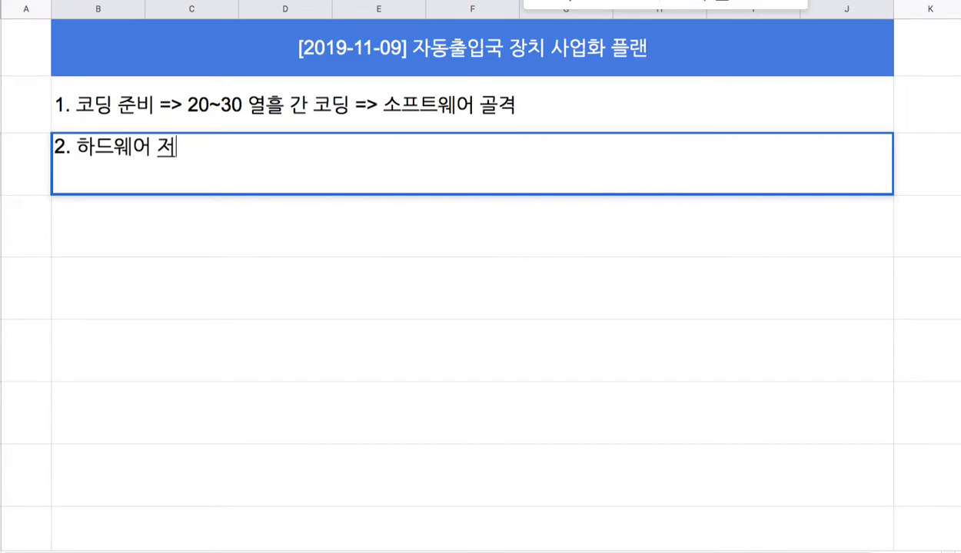
pyautogui.press('BackSpace')
pyautogui.write('설계 => ')
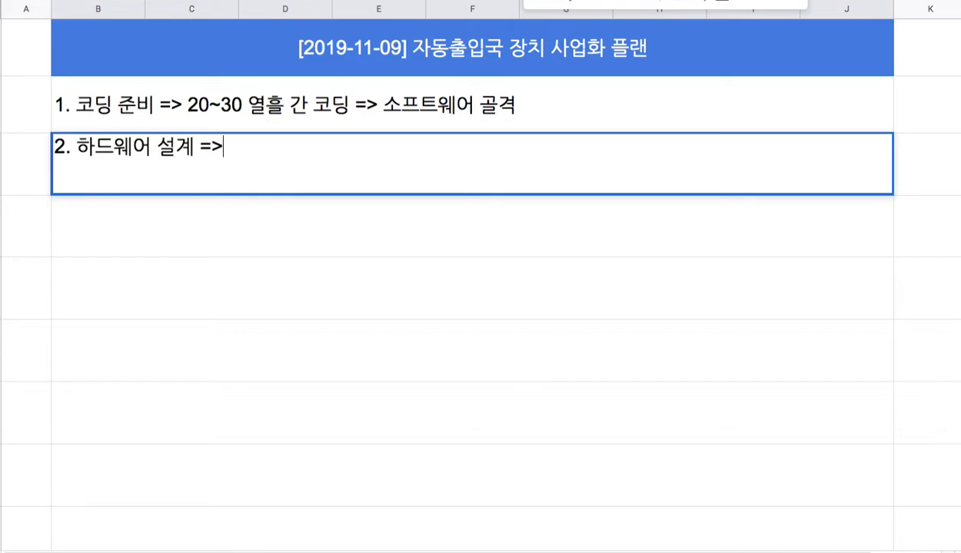
pyautogui.write('열흘 =')
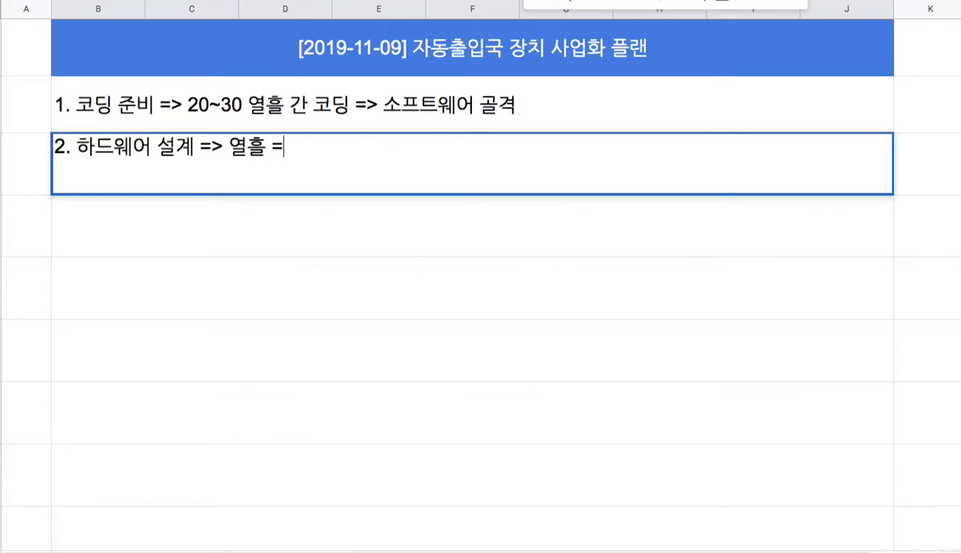
pyautogui.write('> 시제품 제작')
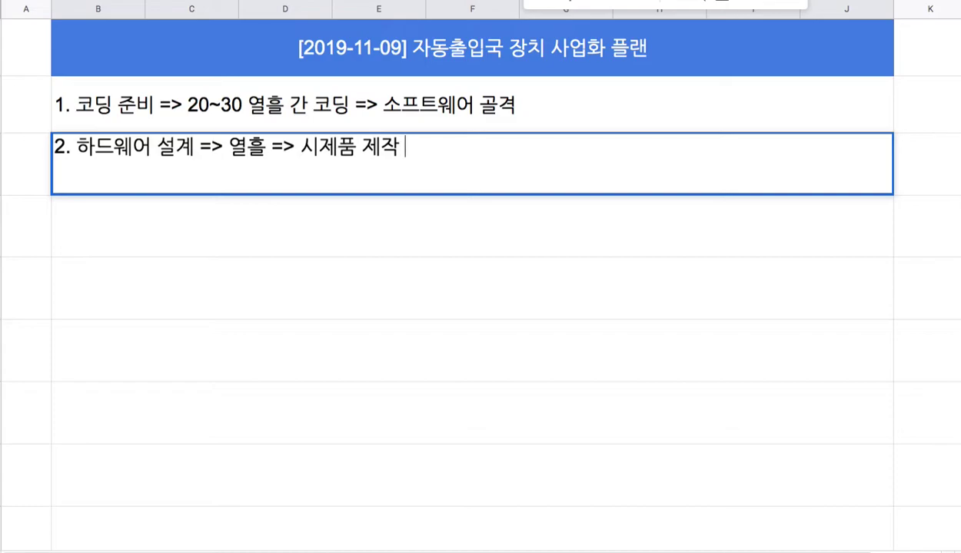
# Extend plan entry 2 with "=> 리눅스 + 안드로이드 스마트폰"
pyautogui.write('=> 리늑')
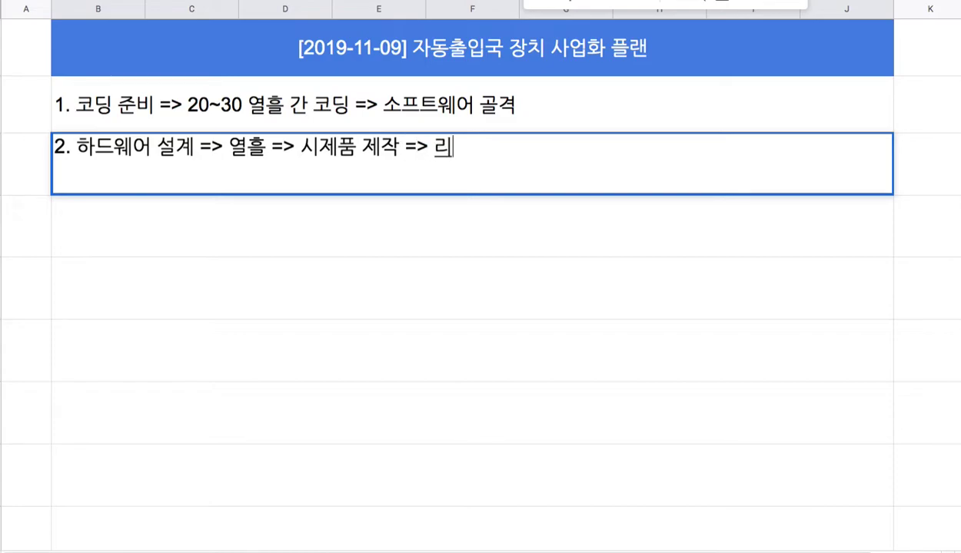
pyautogui.press('BackSpace')
pyautogui.press('BackSpace')
pyautogui.write('눅스 + 안드로')
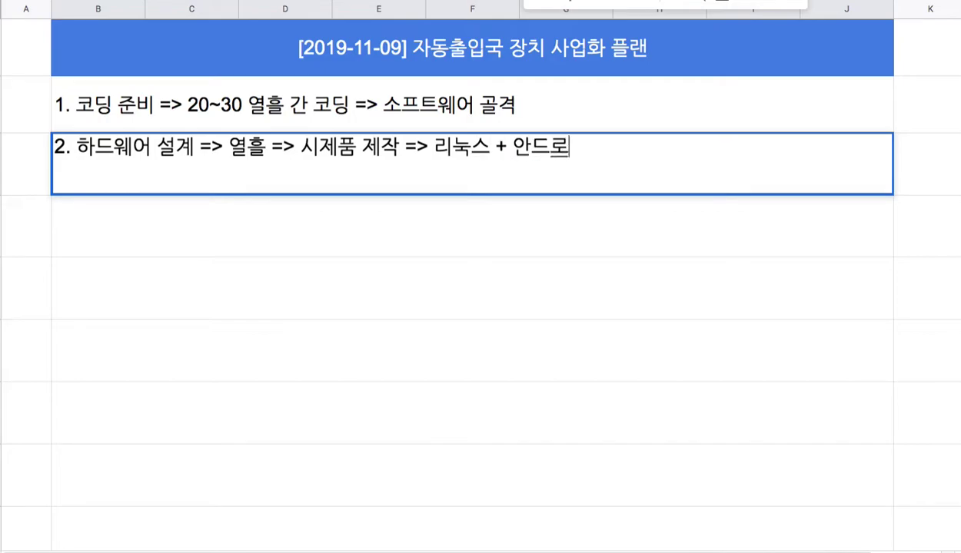
pyautogui.write('이드 스마트폰')
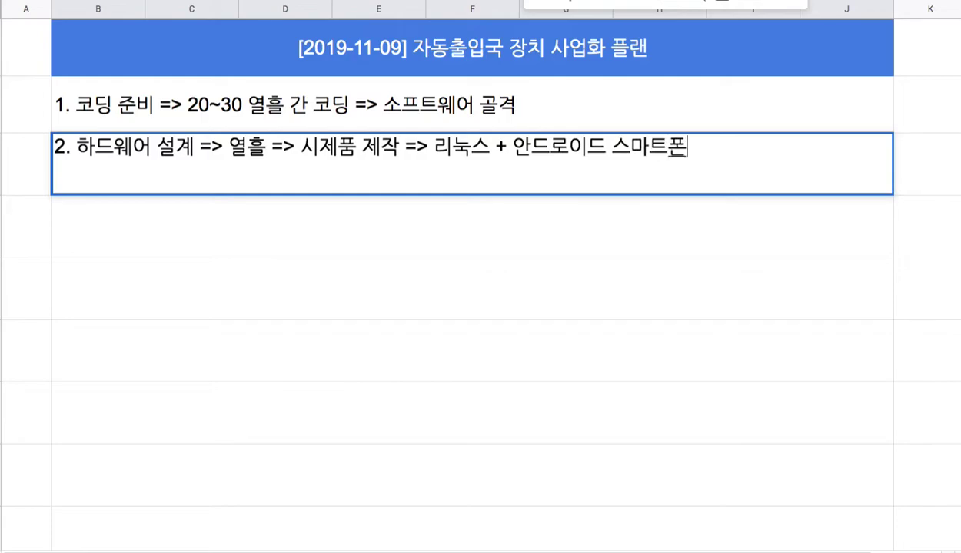
pyautogui.moveTo(513, 146); pyautogui.dragTo(680, 154)
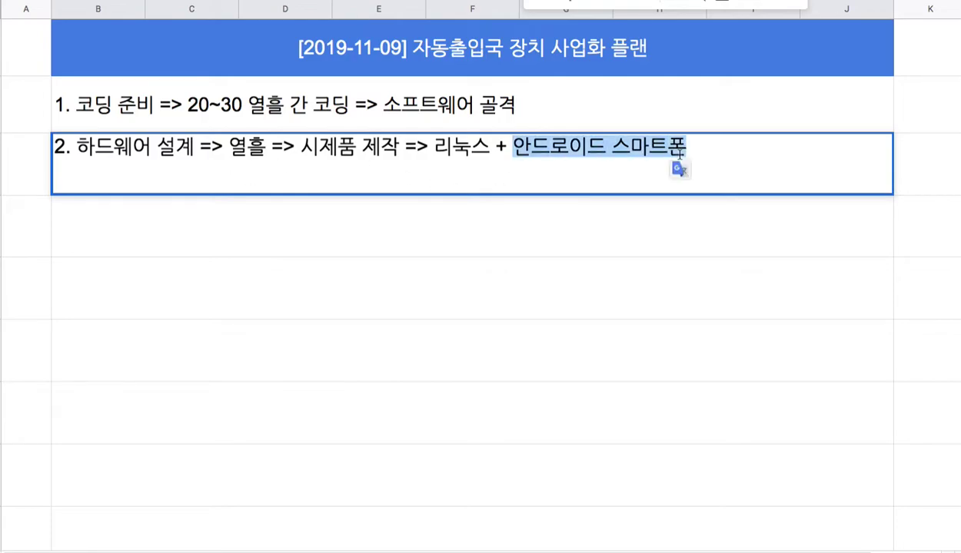
pyautogui.click(494, 146)
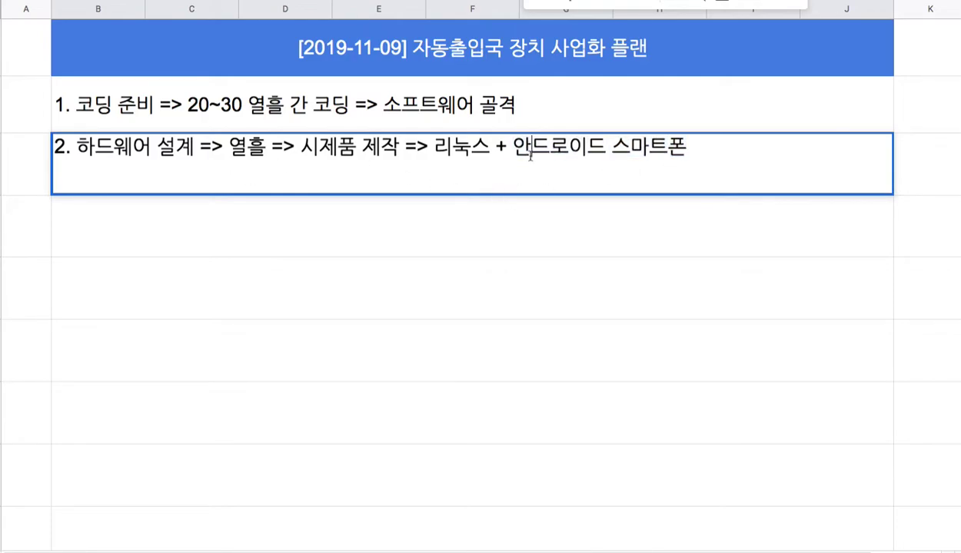
pyautogui.moveTo(495, 146); pyautogui.dragTo(686, 169)
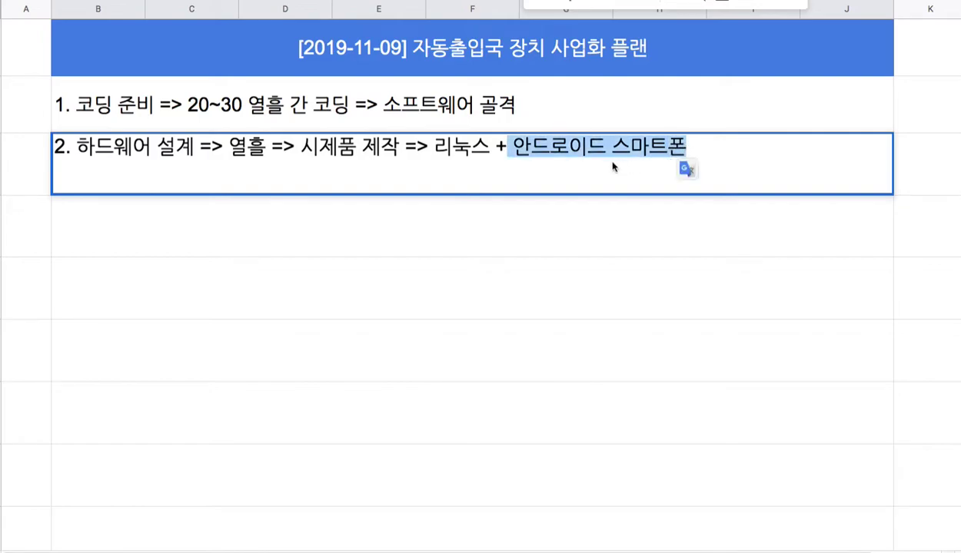
# Enter "3. 인천 공항 테스트" in the row below the second plan entry
pyautogui.click(357, 215)
pyautogui.write('3. ')
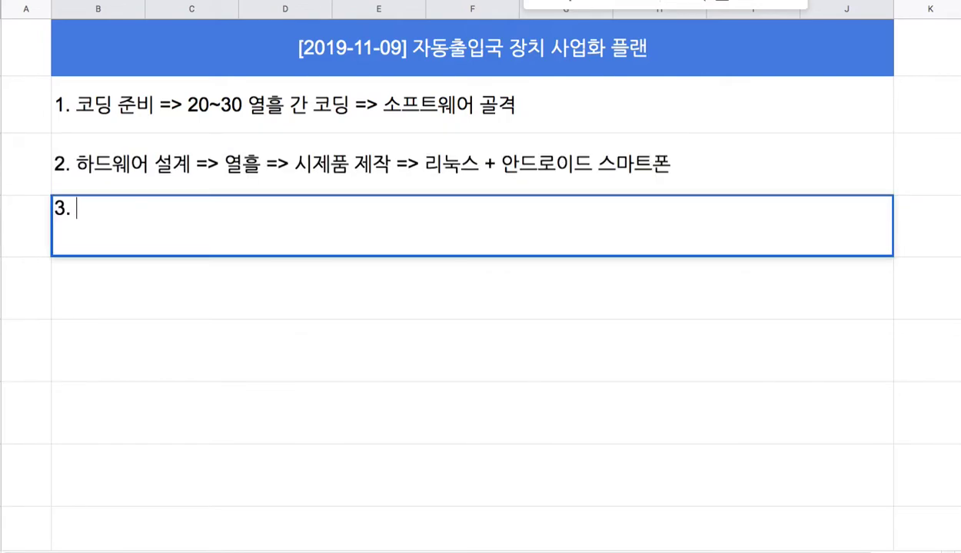
pyautogui.write('인천')
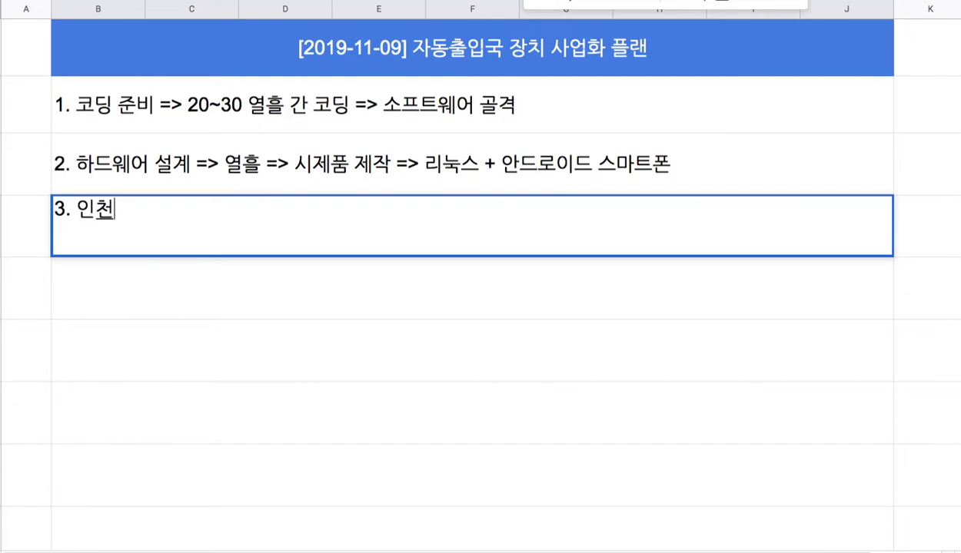
pyautogui.write(' 공항 테스슽')
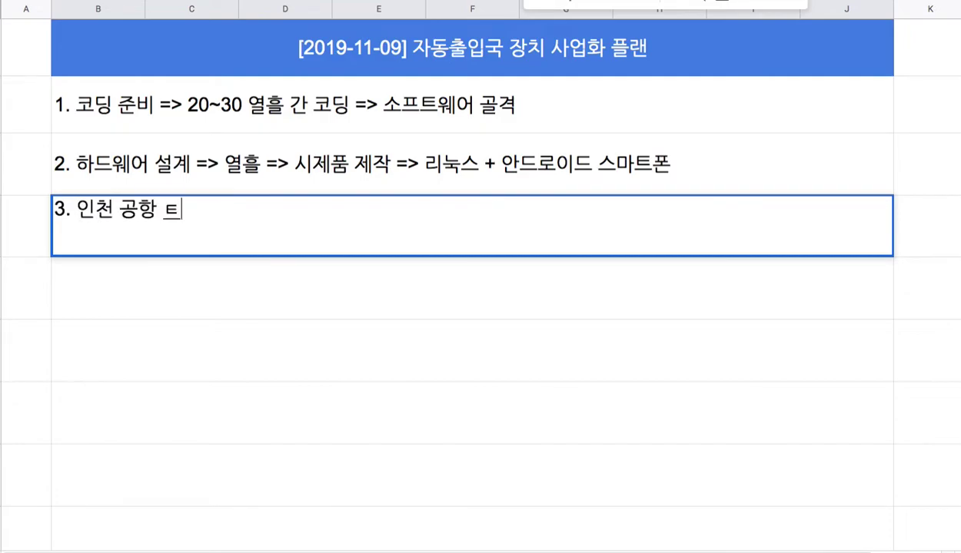
pyautogui.press('BackSpace')
pyautogui.press('BackSpace')
pyautogui.press('BackSpace')
pyautogui.write('트')
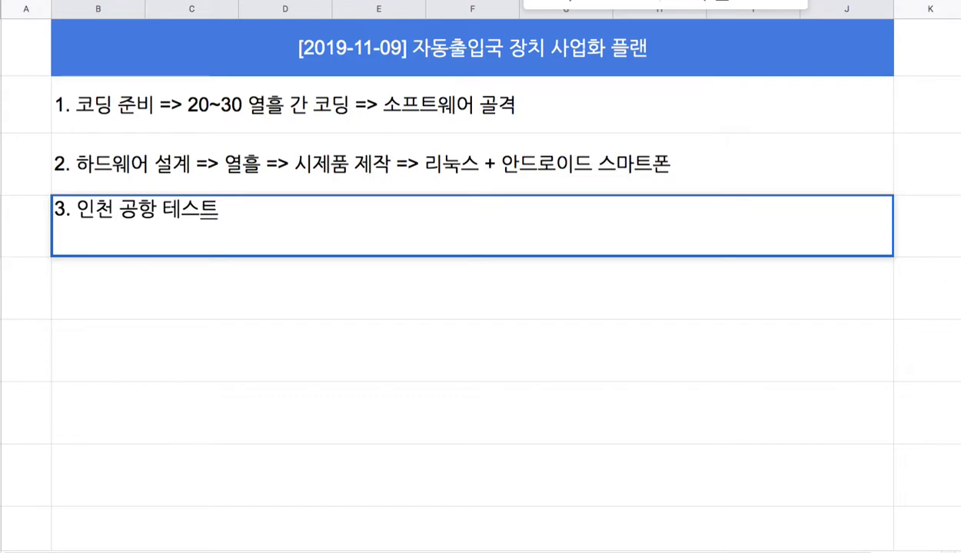
# In entry 3, insert "베타" before "테스트" and "서울 팀 주피터 멤버들의 협력 =>" before "인천"
pyautogui.click(167, 211)
pyautogui.write('베타')
pyautogui.click(77, 208)
pyautogui.write('서울 팀 주필터 멤버들의 협력 =>')
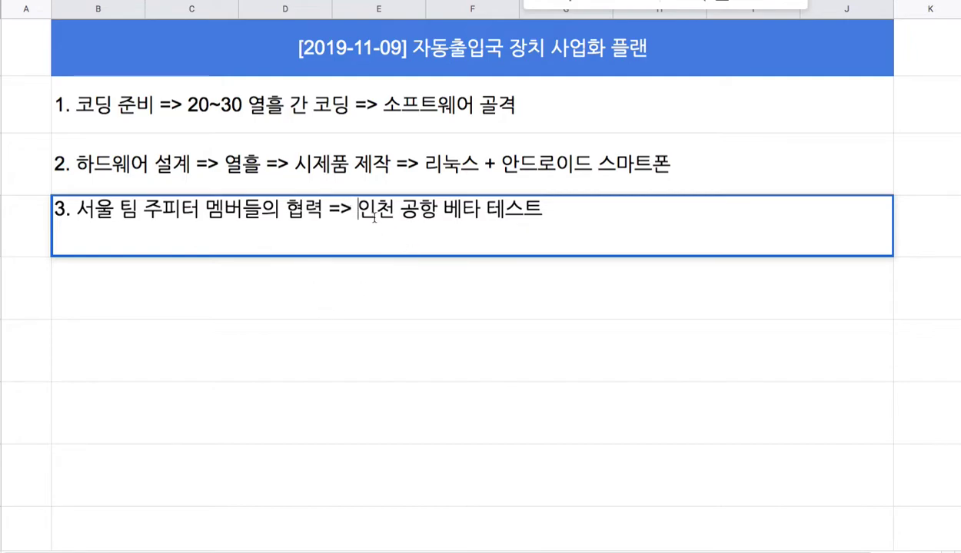
pyautogui.moveTo(355, 212); pyautogui.dragTo(538, 223)
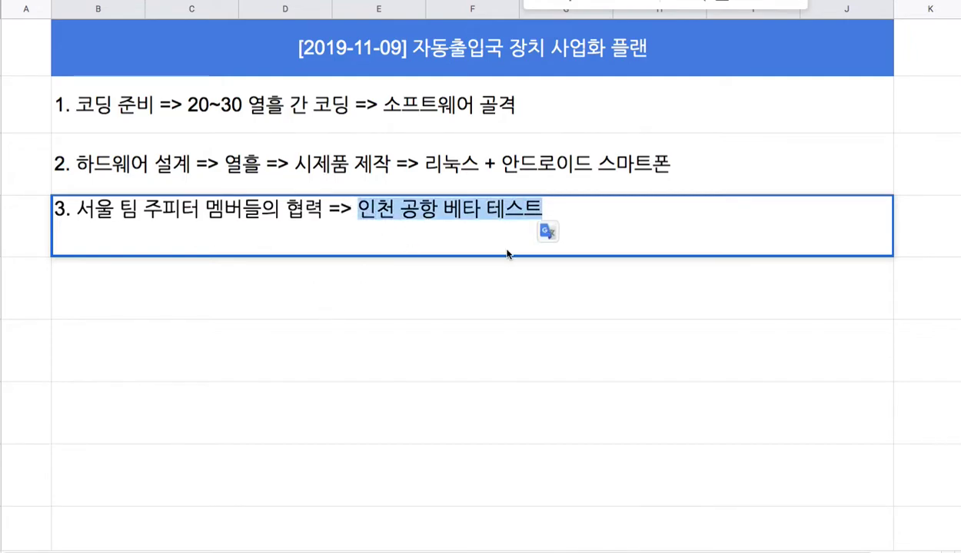
pyautogui.click(437, 206)
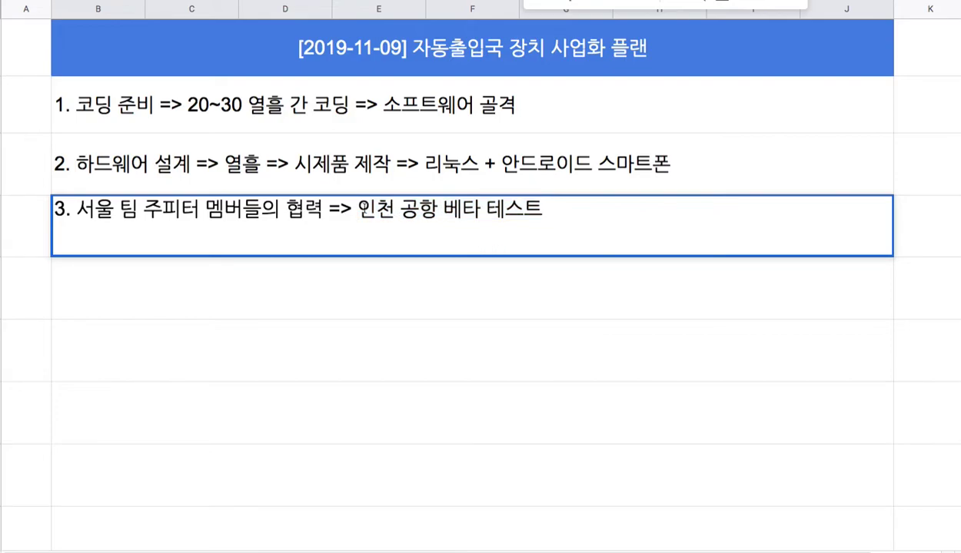
pyautogui.moveTo(356, 208); pyautogui.dragTo(541, 211)
pyautogui.moveTo(500, 107); pyautogui.dragTo(527, 260)
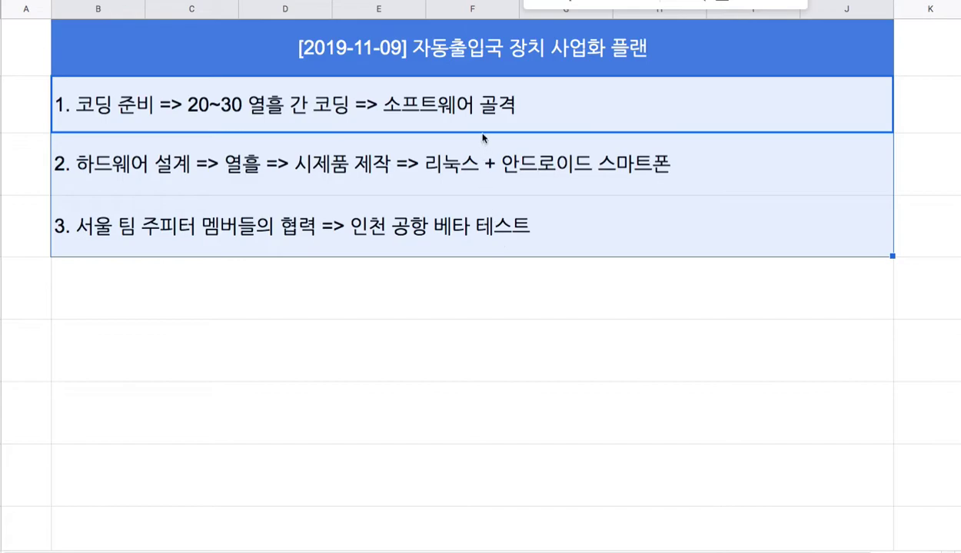
pyautogui.click(443, 128)
# Enter "4. 다른 프로젝트들을" in the row below the third plan entry
pyautogui.click(424, 281)
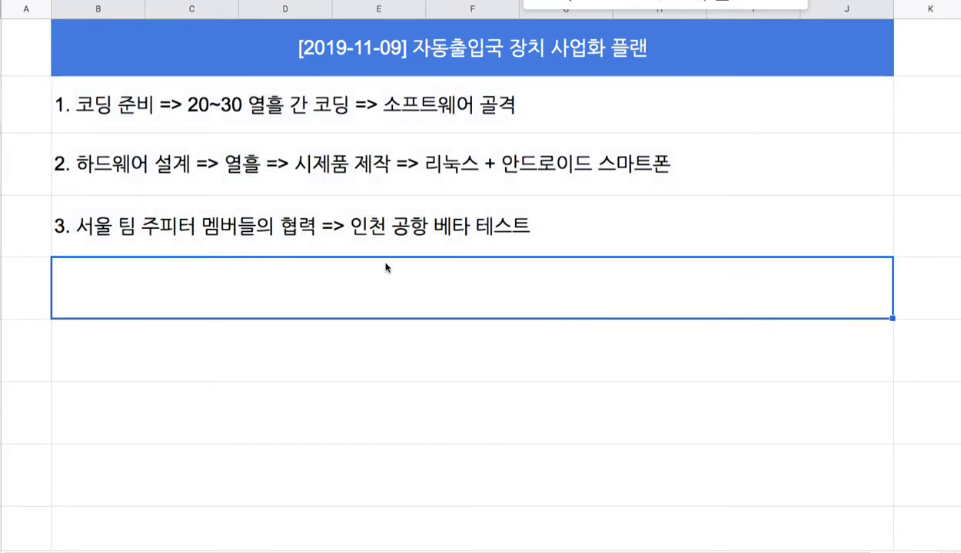
pyautogui.write('4. ')
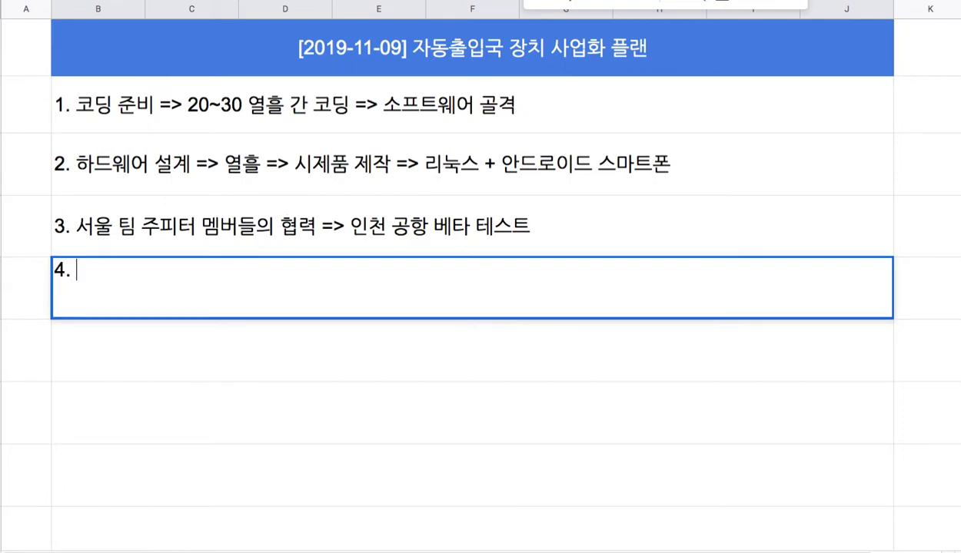
pyautogui.write('다른 프로젝트들을')
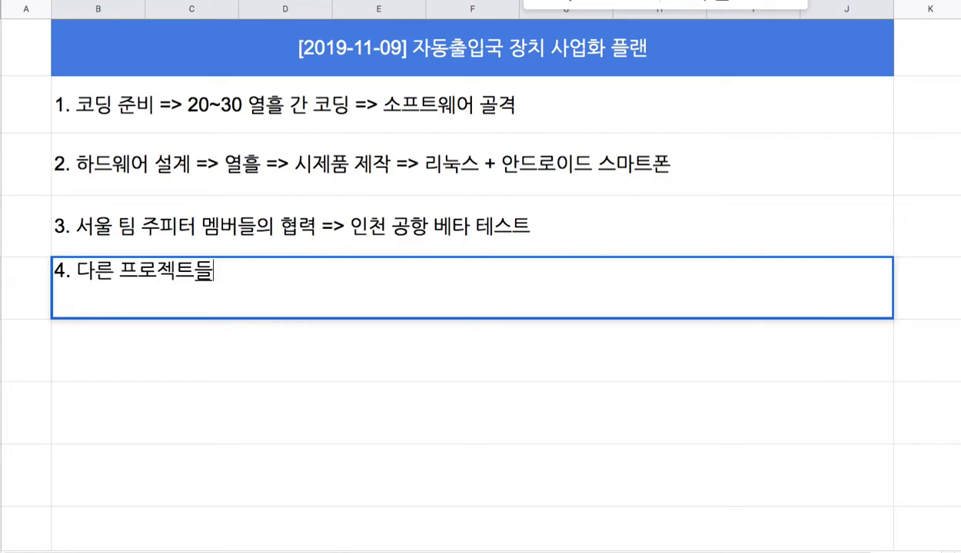
pyautogui.click(76, 270)
pyautogui.doubleClick(204, 121)
pyautogui.moveTo(190, 90); pyautogui.dragTo(356, 90)
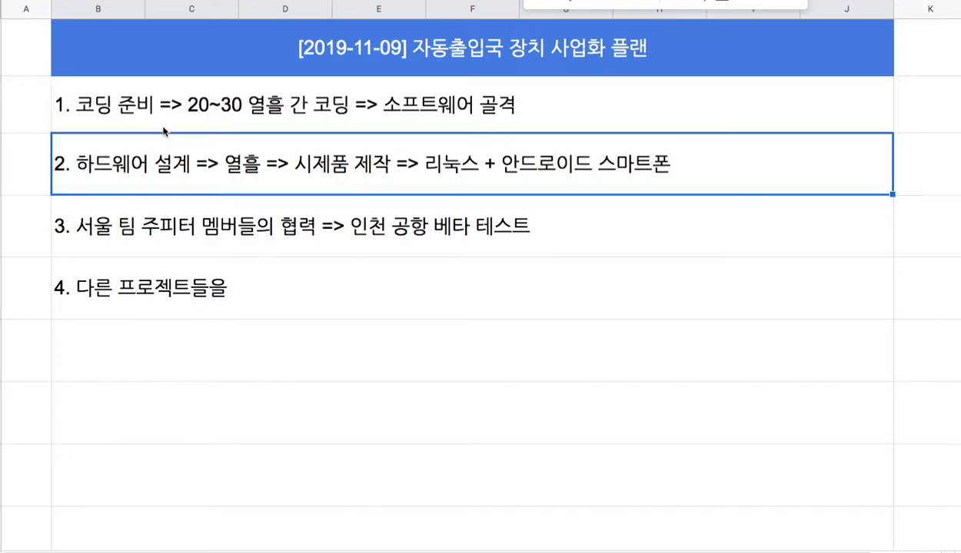
pyautogui.press('Return')
pyautogui.moveTo(170, 115); pyautogui.dragTo(183, 184)
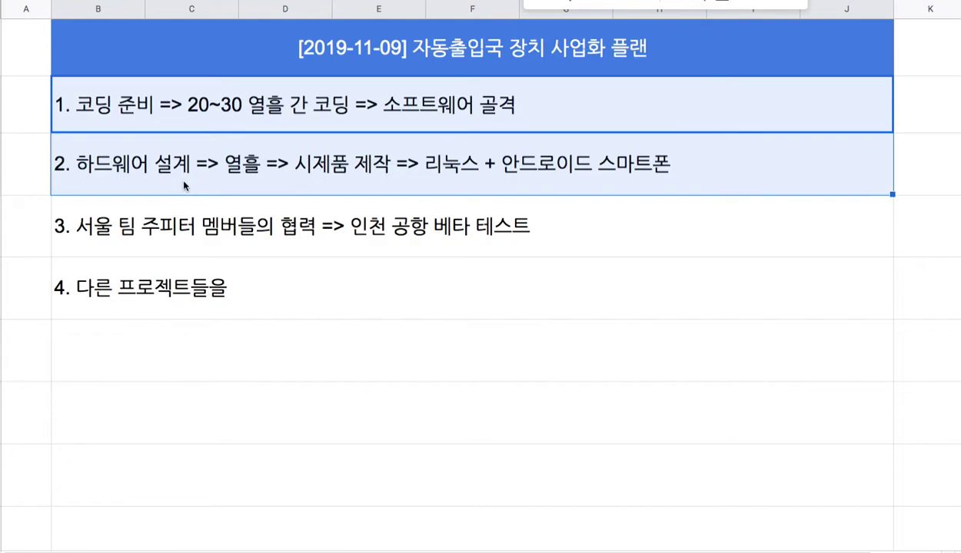
# Insert "이 개발 패턴을" before "다른 프로젝트들을" in plan entry 4
pyautogui.doubleClick(120, 296)
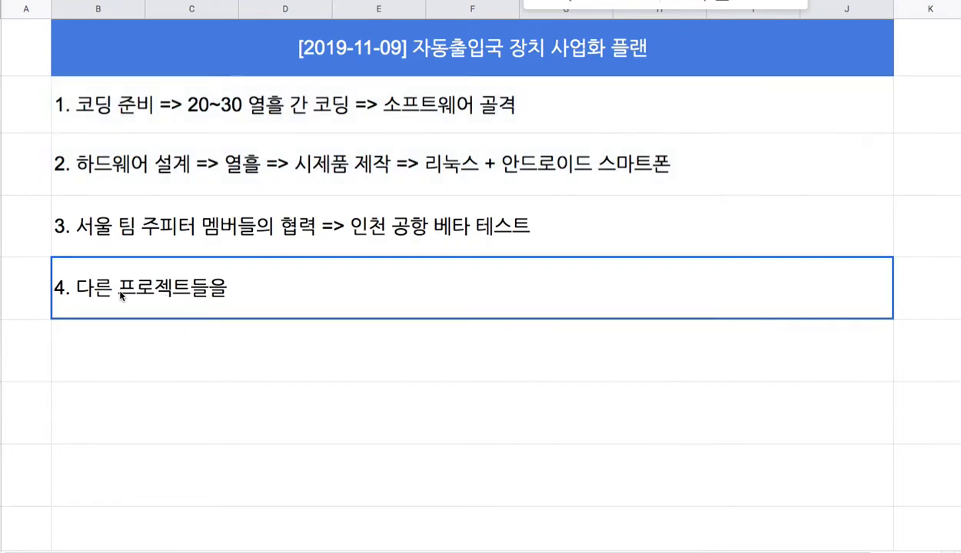
pyautogui.click(80, 285)
pyautogui.write('이 핖')
pyautogui.press('BackSpace')
pyautogui.press('BackSpace')
pyautogui.write('ㅐ펀')
pyautogui.press('BackSpace')
pyautogui.press('BackSpace')
pyautogui.press('BackSpace')
pyautogui.press('BackSpace')
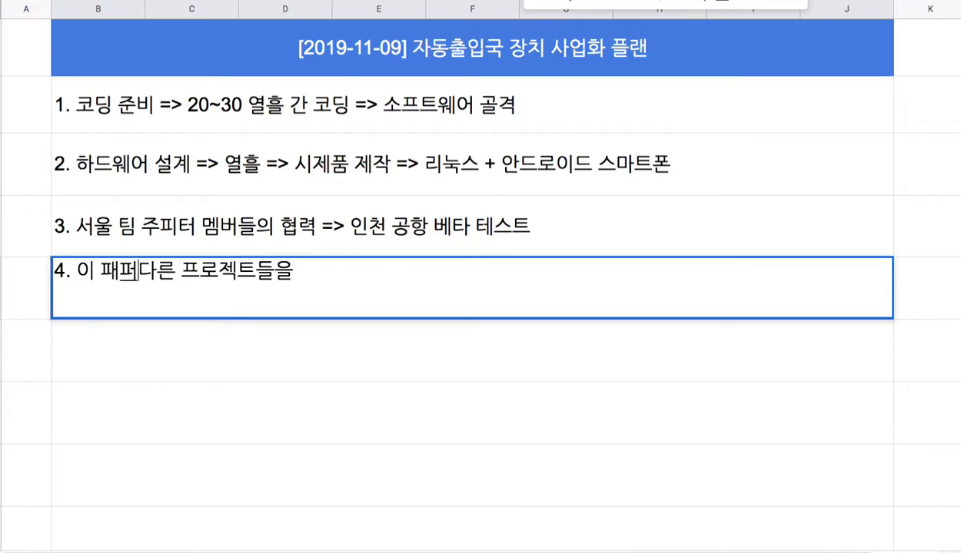
pyautogui.write('갭ㅂ')
pyautogui.press('BackSpace')
pyautogui.press('BackSpace')
pyautogui.write('발 패턴으')
pyautogui.write('ㄹ')
# Replace the final "을" of entry 4 with "에 그대로 적용 => 포드의 대량 생산 시스템"
pyautogui.press('End')
pyautogui.hotkey('shift', 'Left')
pyautogui.write('ㅇㅔ 그대로 적용')
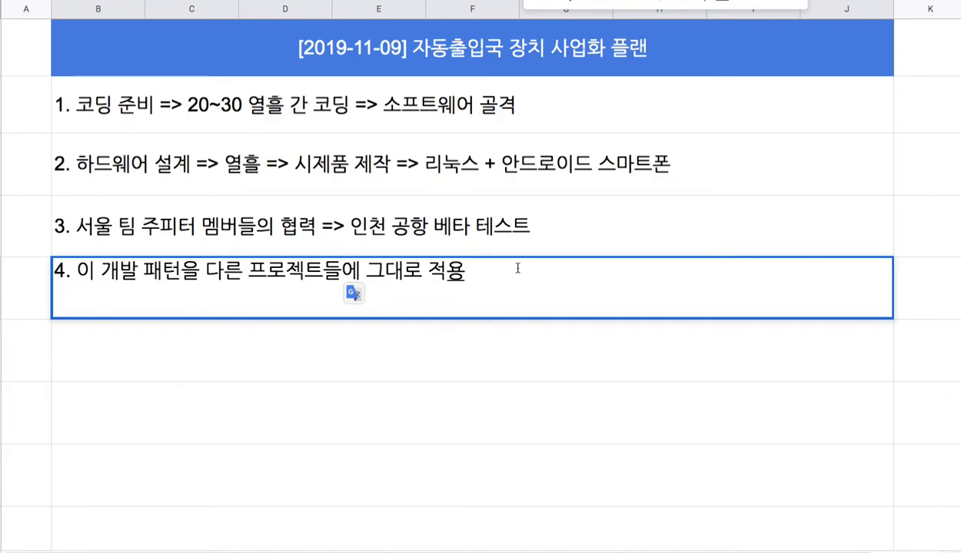
pyautogui.write('=> 포드의 대량 생산 시스템')
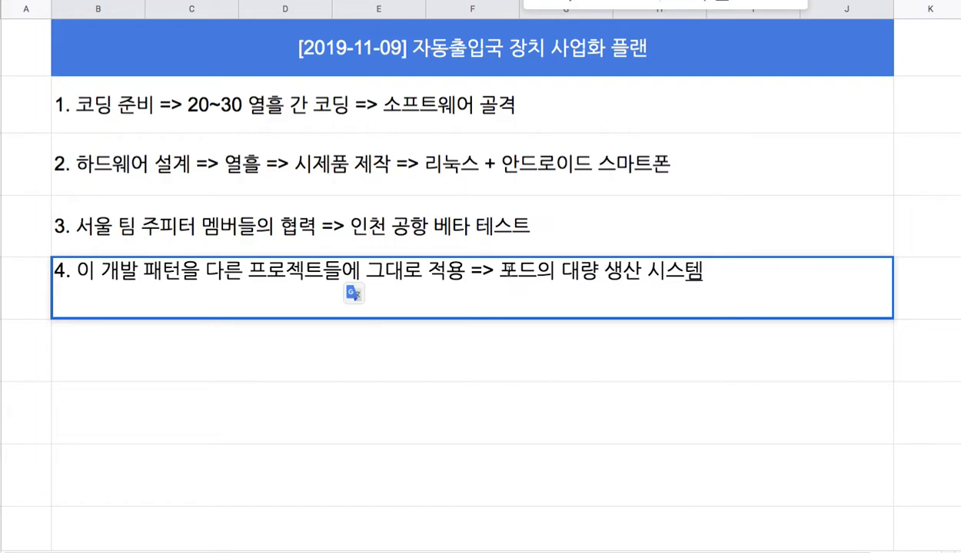
pyautogui.click(495, 324)
pyautogui.click(501, 296)
pyautogui.doubleClick(501, 295)
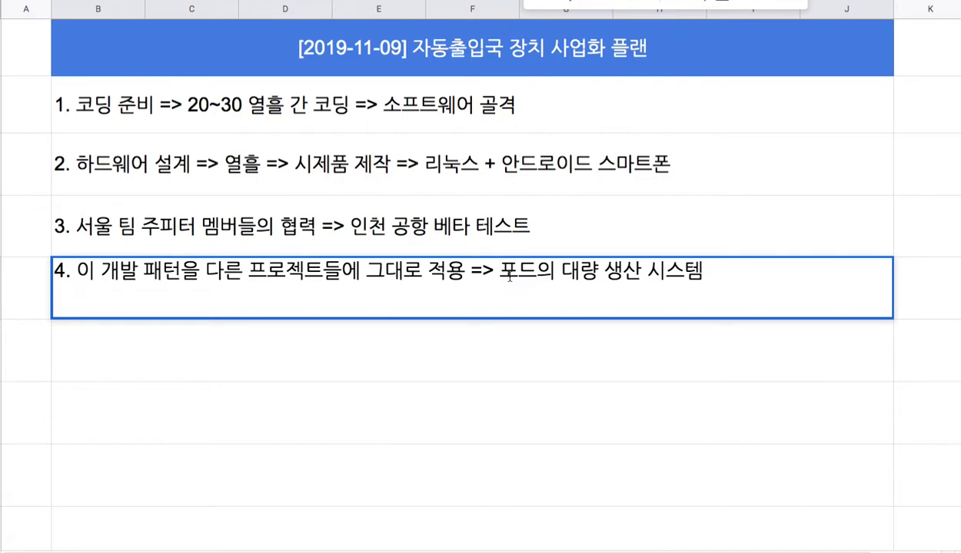
pyautogui.moveTo(501, 273); pyautogui.dragTo(706, 278)
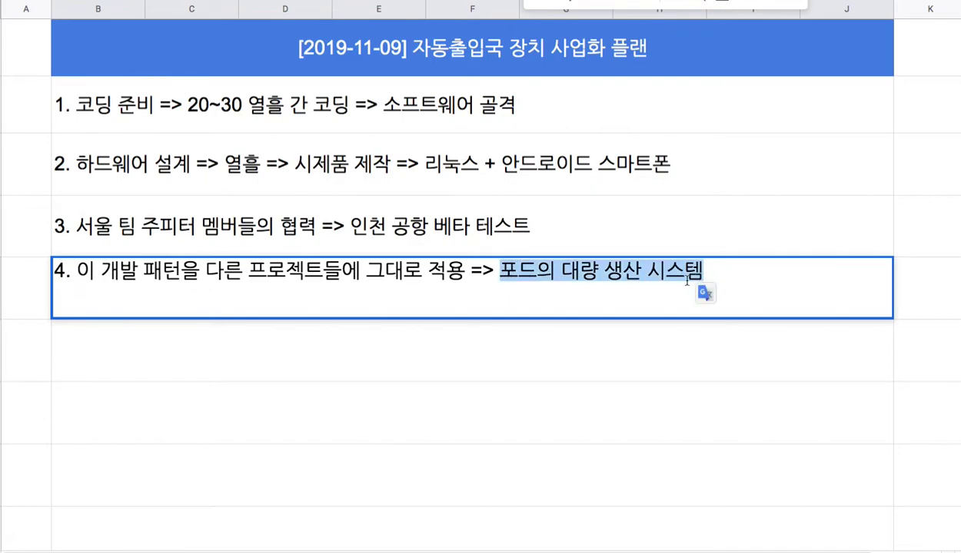
pyautogui.moveTo(562, 270); pyautogui.dragTo(702, 271)
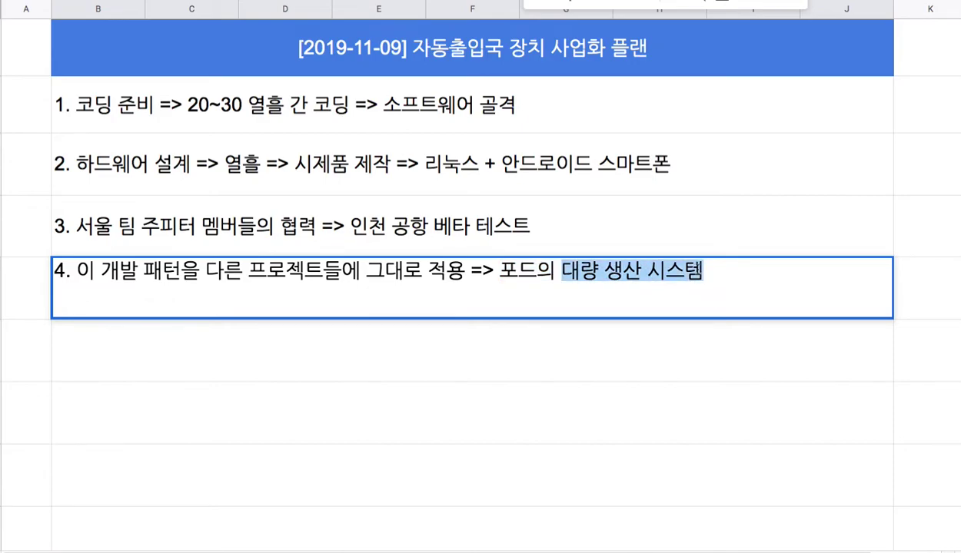
pyautogui.moveTo(322, 128); pyautogui.dragTo(322, 171)
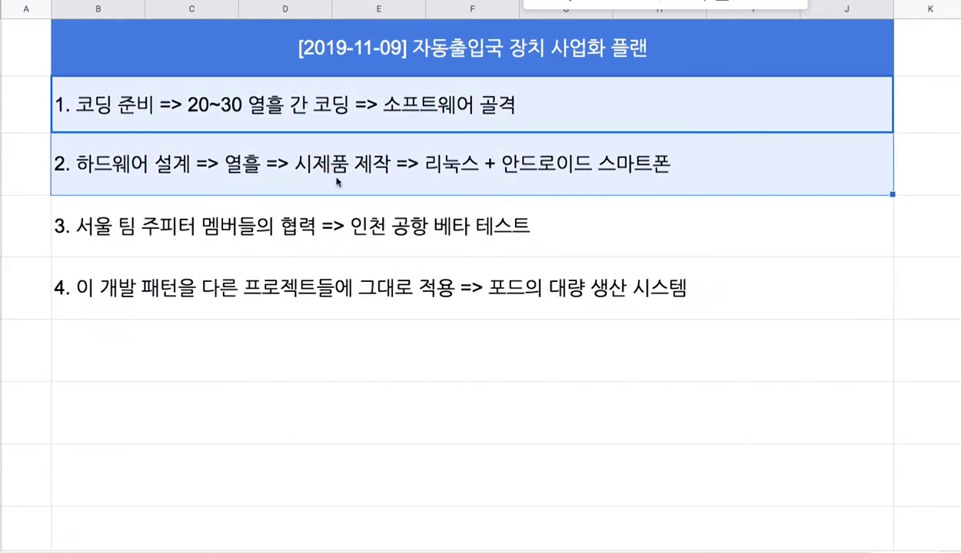
# Enter "5. 기존의 인천공항 자동입출국 장치 => 10년 진보" in the row below plan entry 4
pyautogui.click(345, 337)
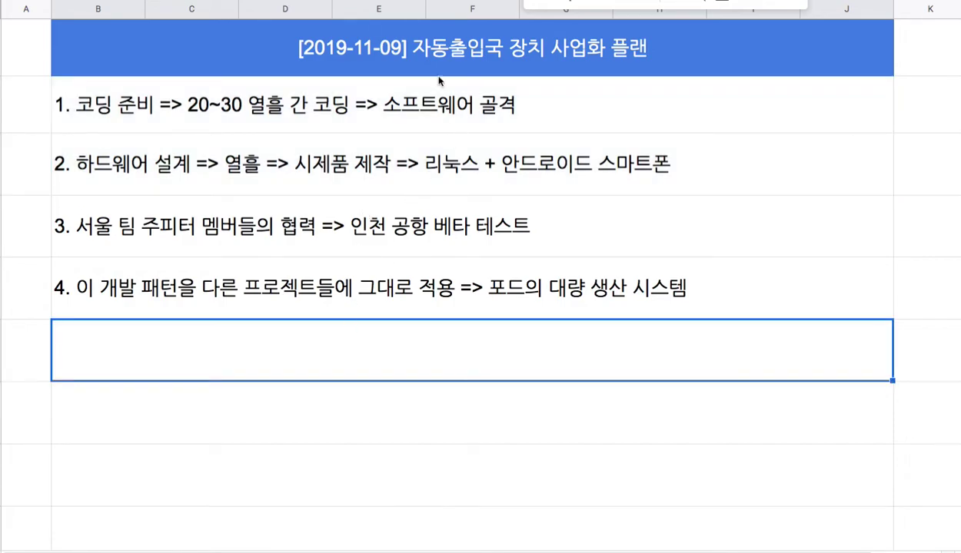
pyautogui.write('5')
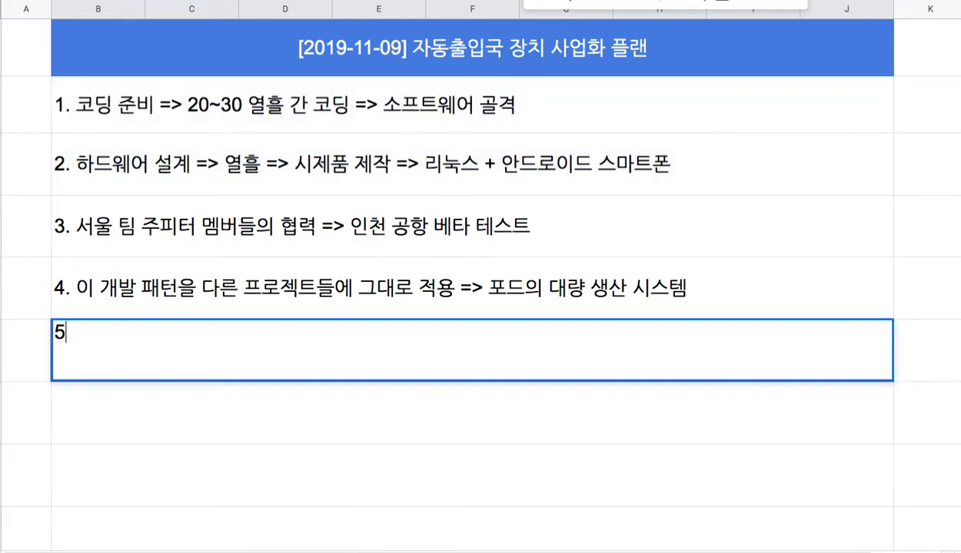
pyautogui.write('. 기존의 인')
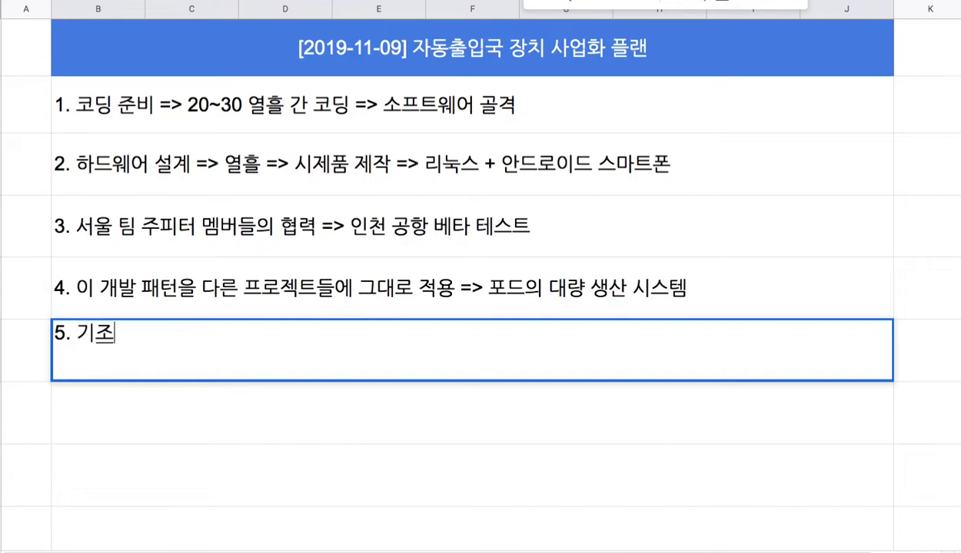
pyautogui.write('천공항 ')
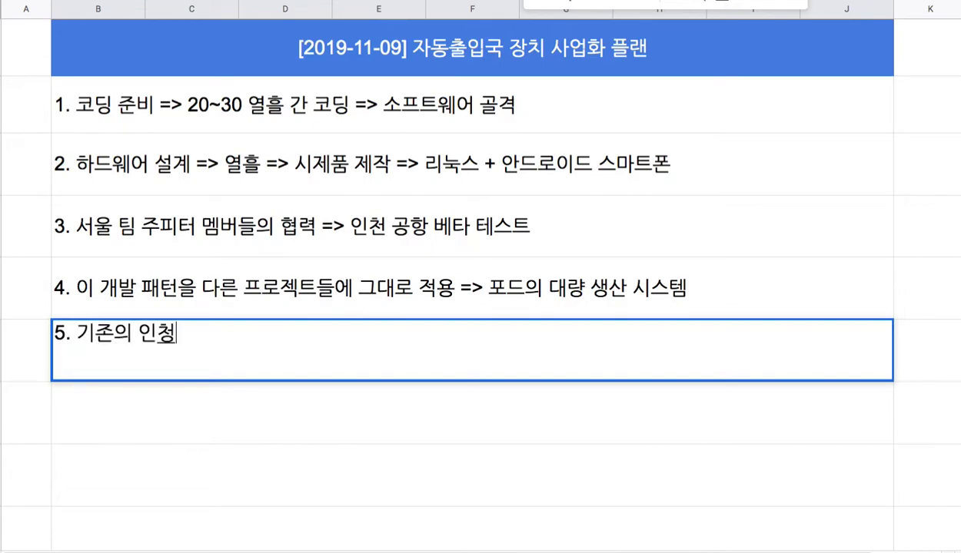
pyautogui.write('자동')
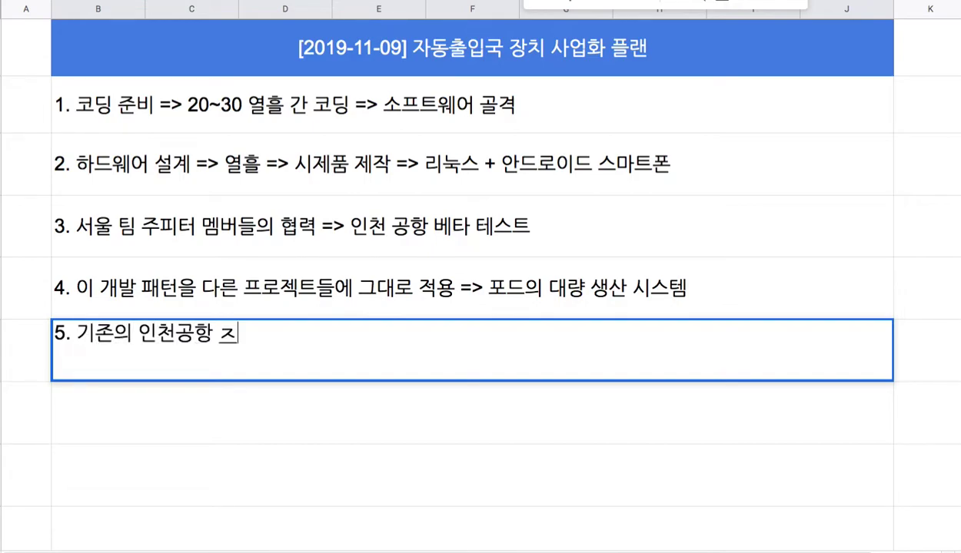
pyautogui.write('입출')
pyautogui.press('BackSpace')
pyautogui.press('BackSpace')
pyautogui.press('BackSpace')
pyautogui.write('ㅊ출국 장치')
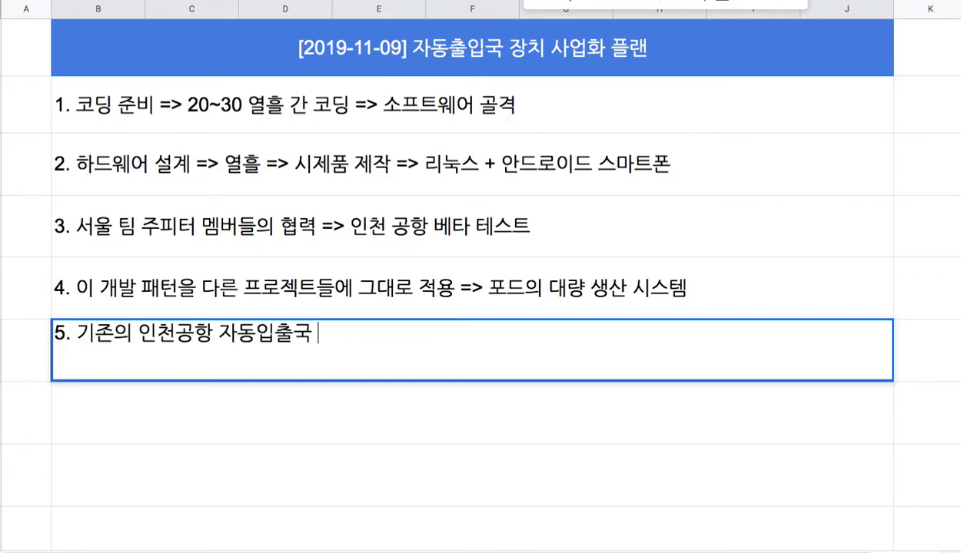
pyautogui.write(' => 10년 진보')
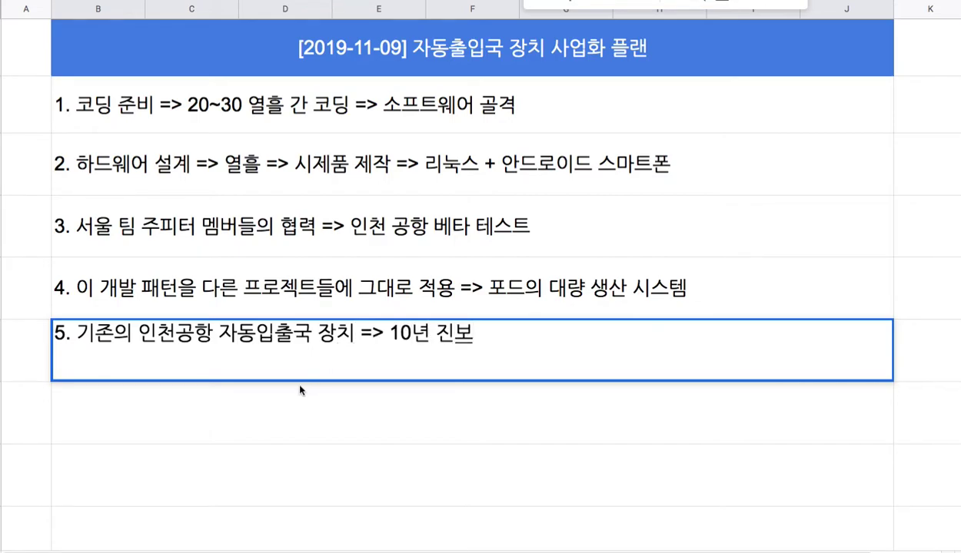
pyautogui.press('Return')
# Start plan entry 6 in the row below entry 5 with "6. 법무부 DB에 개인 정보"
pyautogui.write('6. ')
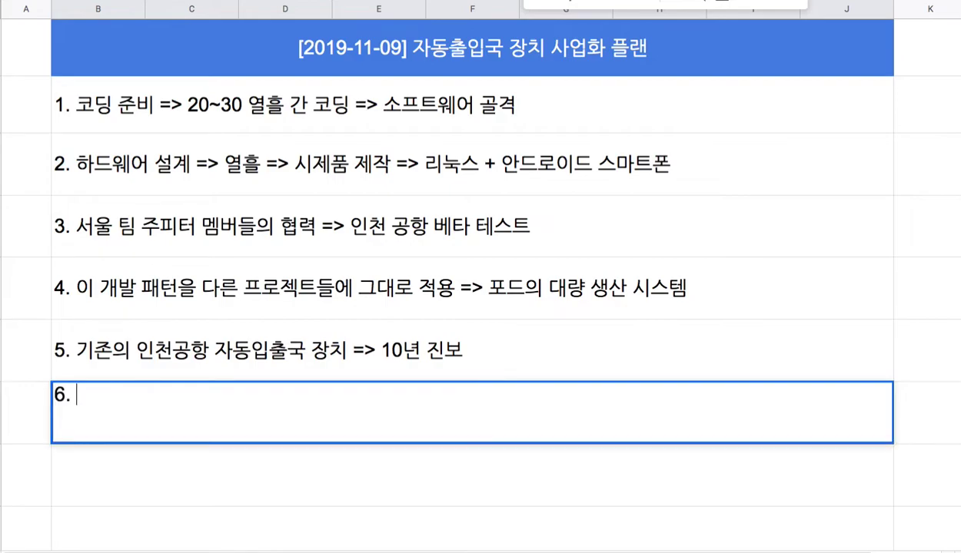
pyautogui.write('법무부 ')
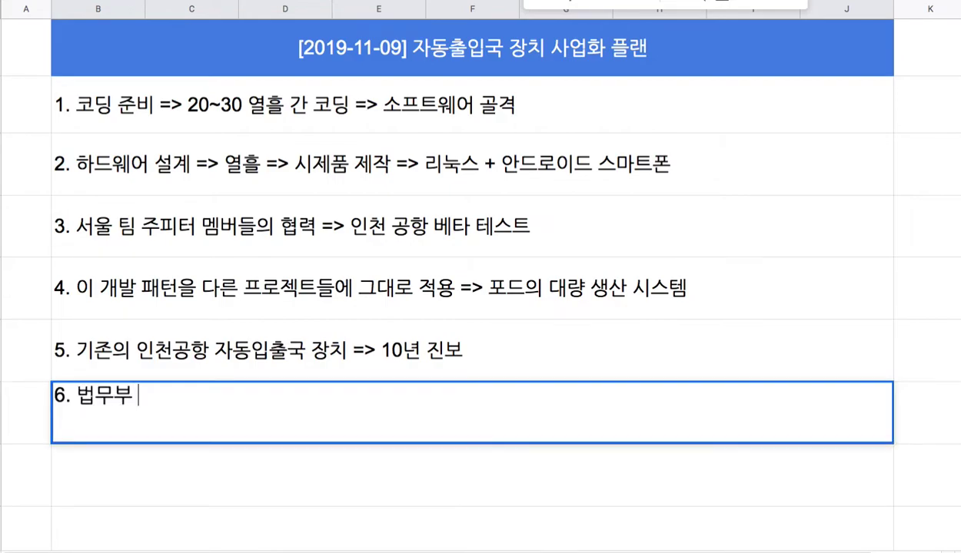
pyautogui.write('DB에 개인 저장')
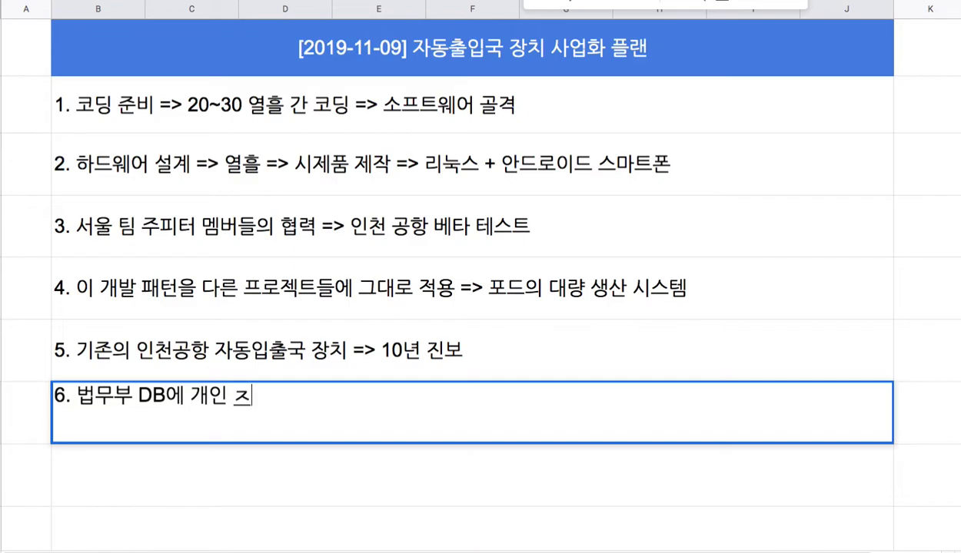
pyautogui.press('BackSpace')
pyautogui.press('BackSpace')
pyautogui.press('BackSpace')
pyautogui.write('ㅇ보')
# Append "(지문, 얼굴, 손바닥, 여권.....) <==> 기계로 입력된 정보" to plan entry 6
pyautogui.write('(')
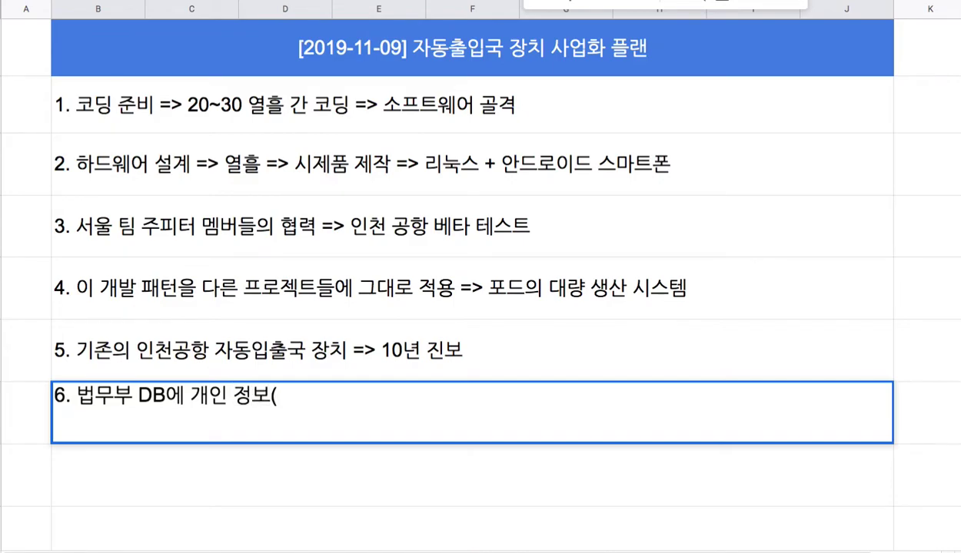
pyautogui.write('지문, 어')
pyautogui.write('ㄹ굴, ')
pyautogui.write('손바닥')
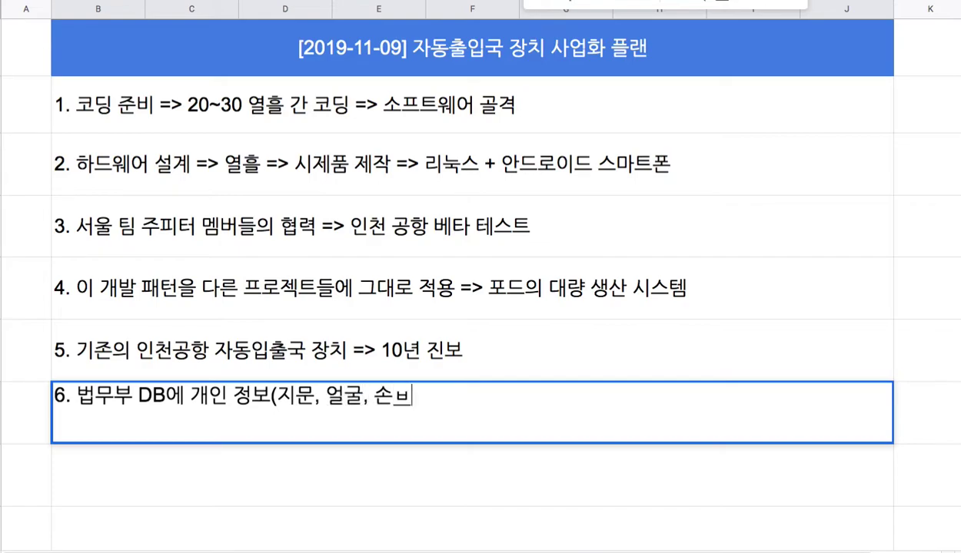
pyautogui.write(', 여권..')
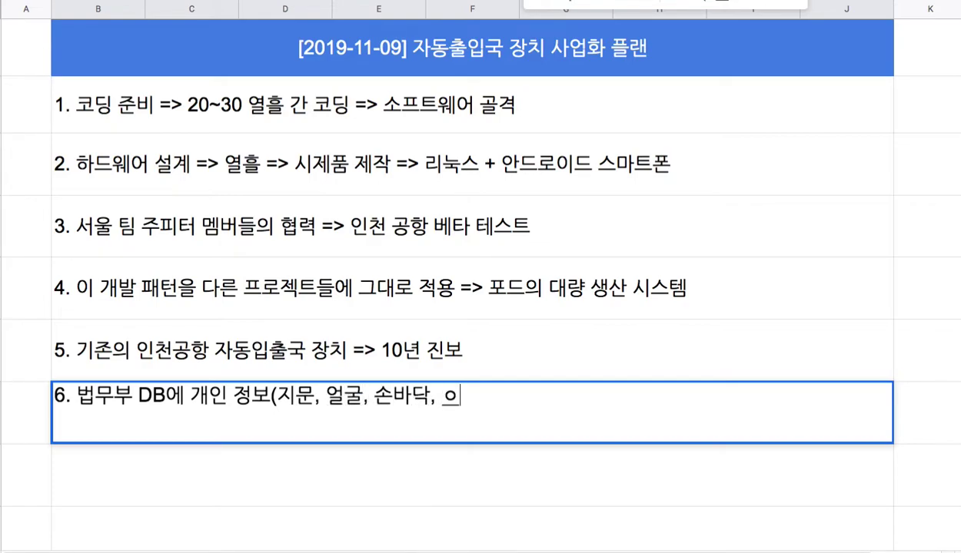
pyautogui.write('...')
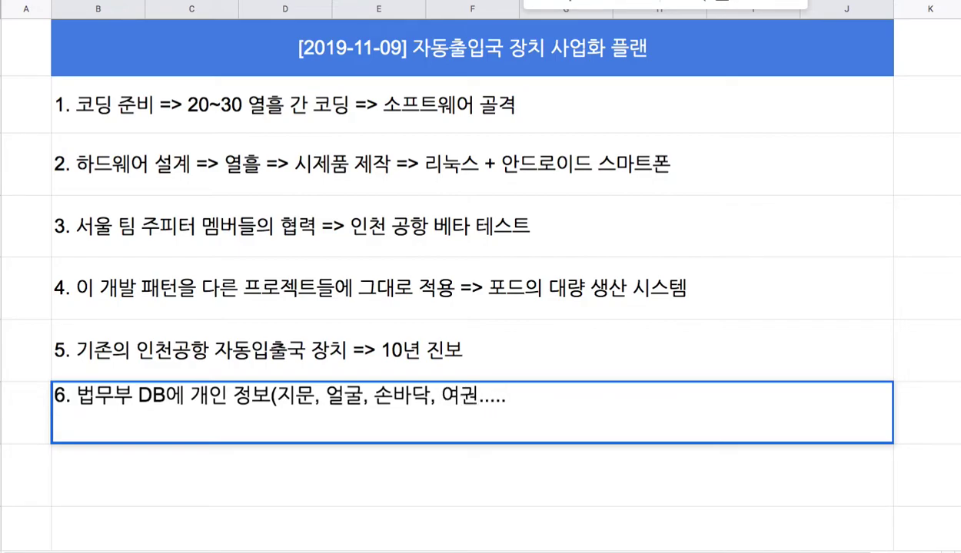
pyautogui.write(') <==> 기')
pyautogui.write('계')
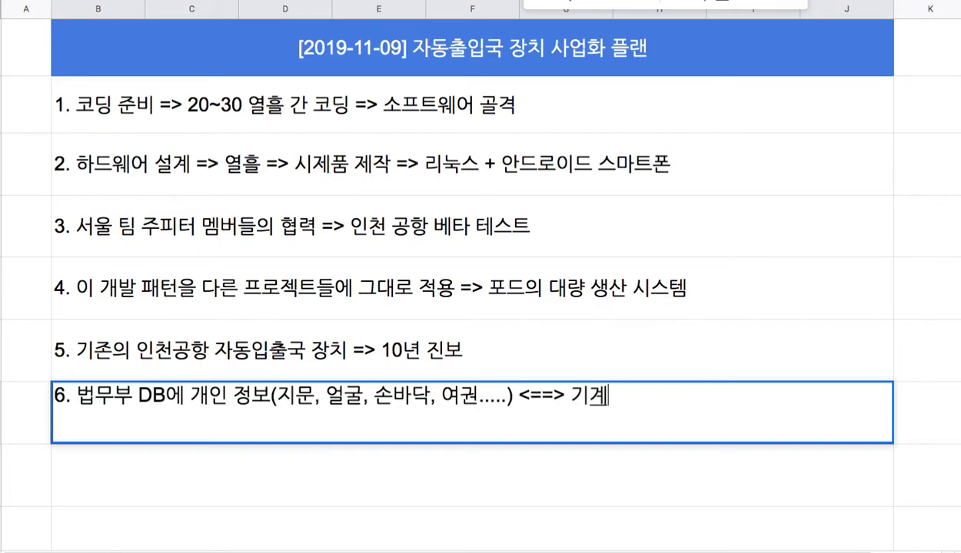
pyautogui.write('로 입력된 정보')
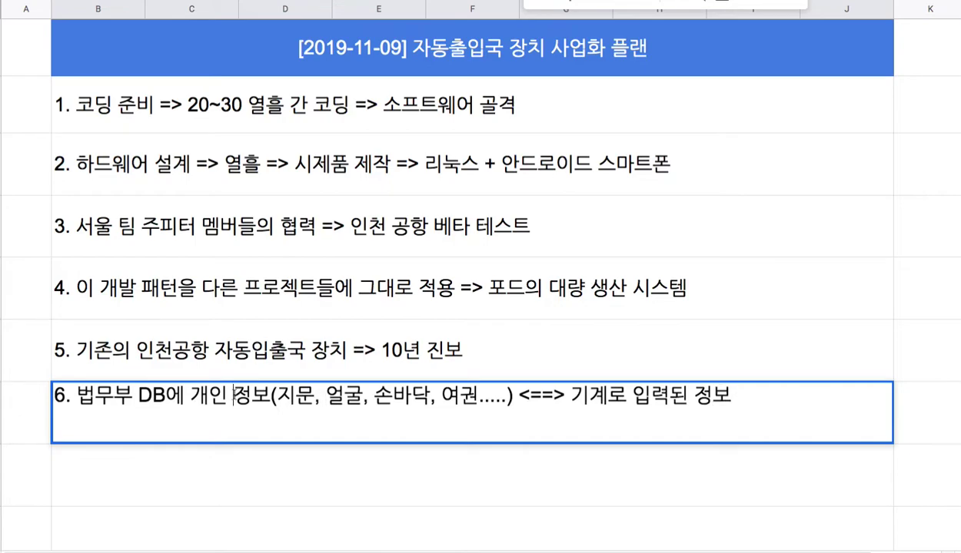
pyautogui.moveTo(233, 394); pyautogui.dragTo(369, 410)
pyautogui.click(479, 397)
pyautogui.click(288, 468)
pyautogui.click(310, 422)
# Start plan entry 7 in the row below entry 6 with "7. 법무부든 공항이든 어디든"
pyautogui.click(248, 478)
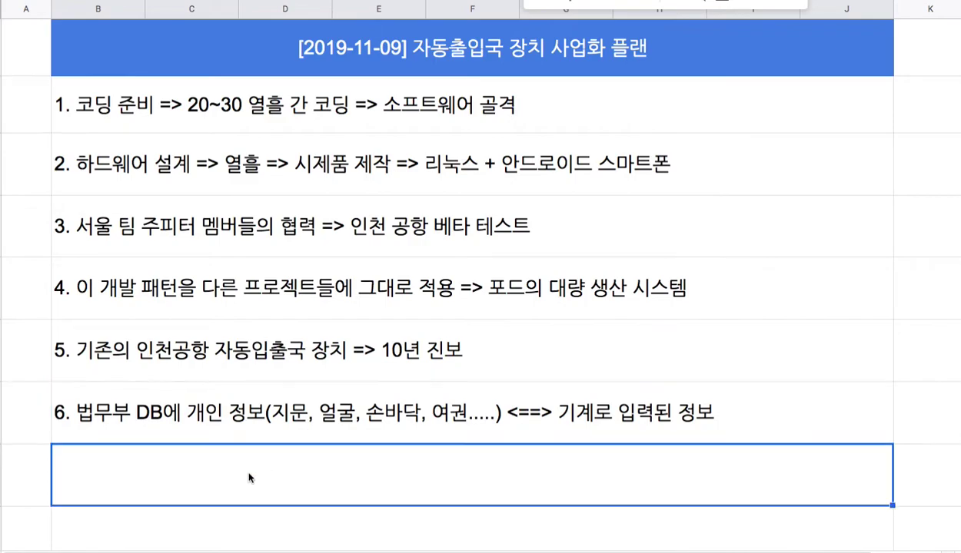
pyautogui.write('7. ')
pyautogui.write('법무부드')
pyautogui.write('ㄴ 공항ㄷ')
pyautogui.write('이든 어디든 ')
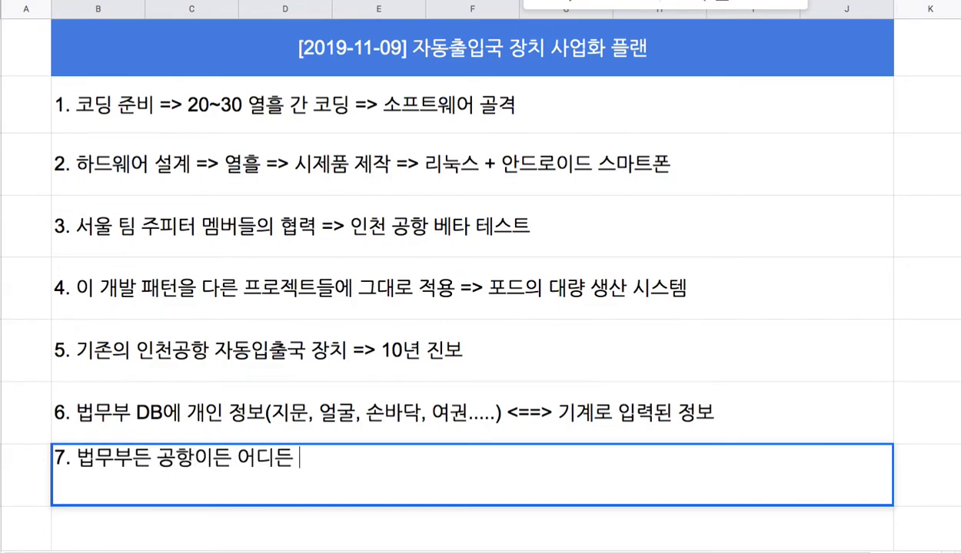
# Continue plan entry 7 with "개인정보를 저장하지 않는다."
pyautogui.write('개인정보를 저')
pyautogui.write('장하지 않습')
pyautogui.write('니다.')
pyautogui.press('BackSpace')
pyautogui.write('!')
pyautogui.press('BackSpace')
pyautogui.press('BackSpace')
pyautogui.press('BackSpace')
pyautogui.press('BackSpace')
pyautogui.write('는다.')
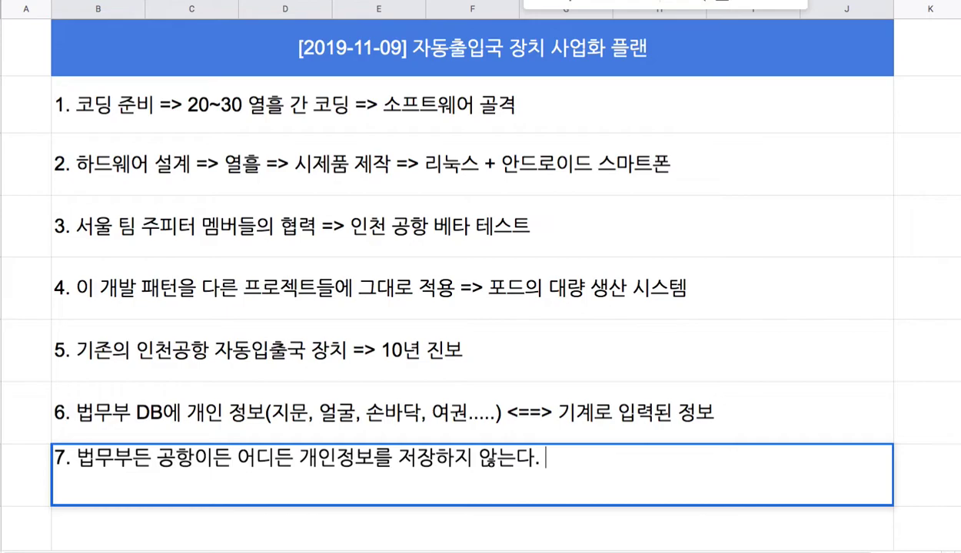
# Replace "어디든" in plan entry 7 with "어떤 기관도 시민의"
pyautogui.doubleClick(269, 459)
pyautogui.write('어떤 ㄱ')
pyautogui.write('기관도 국')
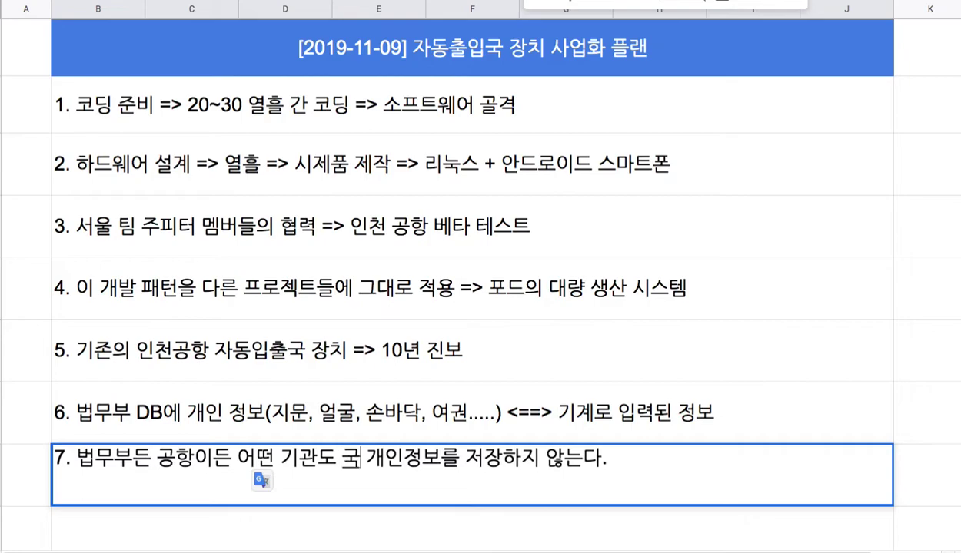
pyautogui.press('BackSpace')
pyautogui.write('시민')
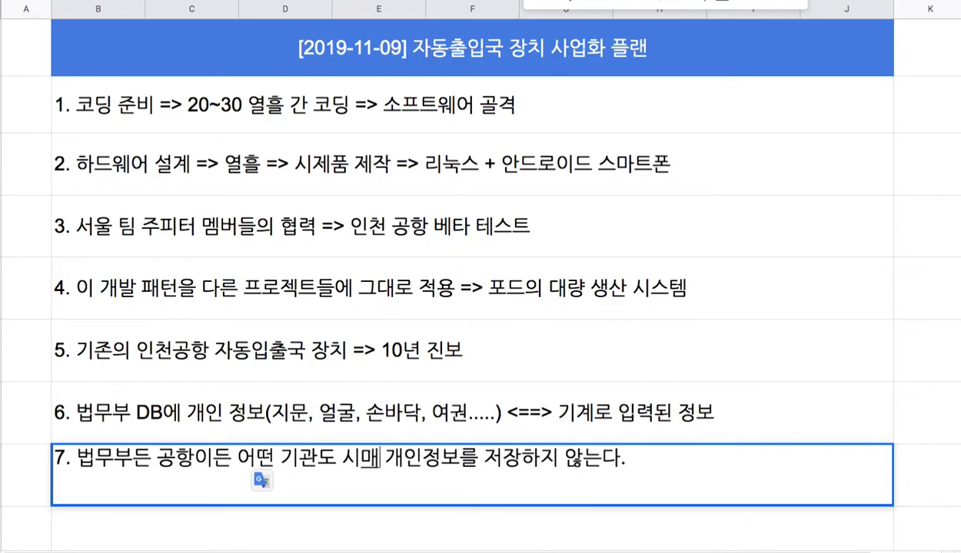
pyautogui.write('의')
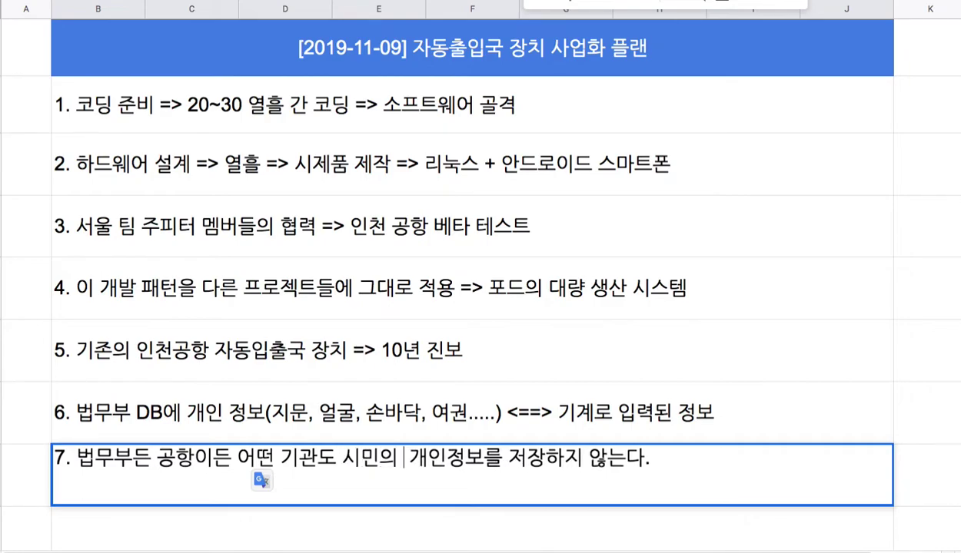
pyautogui.press('BackSpace')
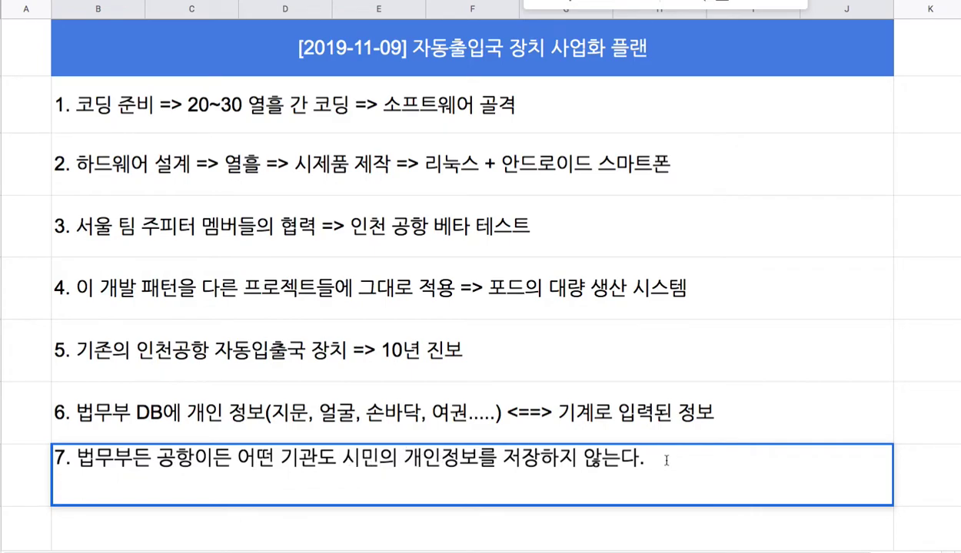
# Append "=> 본인만 본인 정보를 저장" to the end of plan entry 7 and commit the cell
pyautogui.write('=> 보니')
pyautogui.press('BackSpace')
pyautogui.press('BackSpace')
pyautogui.write('ㄴ인만 ㅂㅗㄴ인 정보를 ')
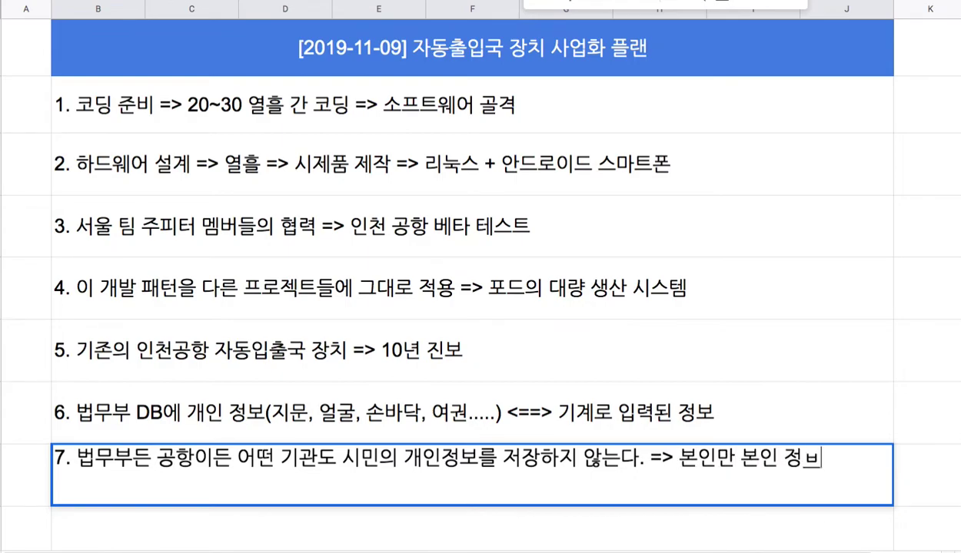
pyautogui.write('ㅈㅓㅈㅏㅇ')
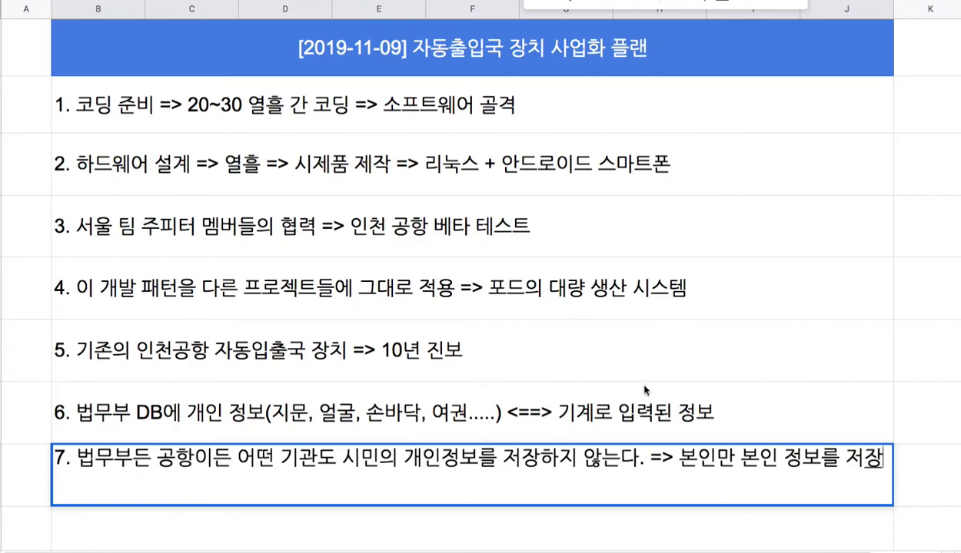
pyautogui.press('Up')
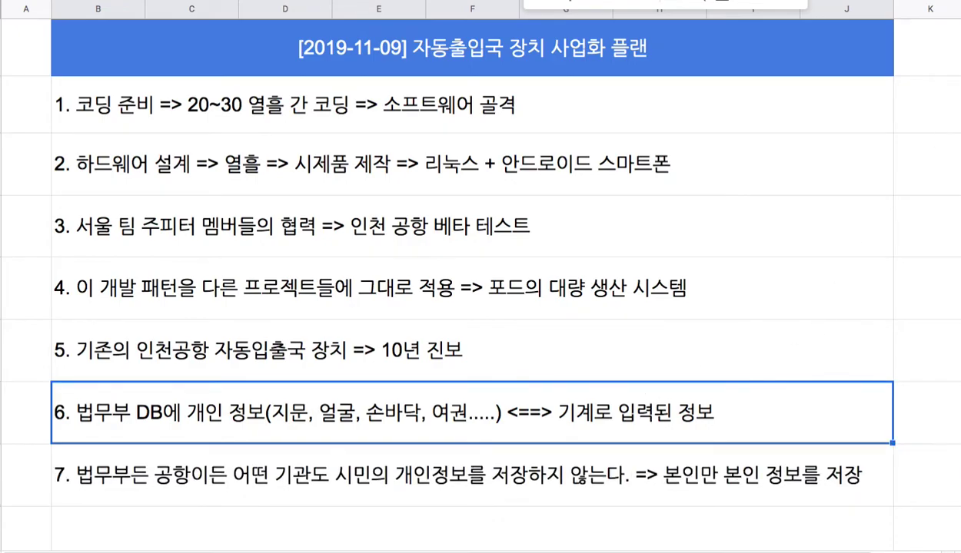
# Fill the empty merged row below plan entry 7 two rows further down to extend the plan area
pyautogui.scroll(-1, 472, 276)
pyautogui.scroll(-2, 471, 277)
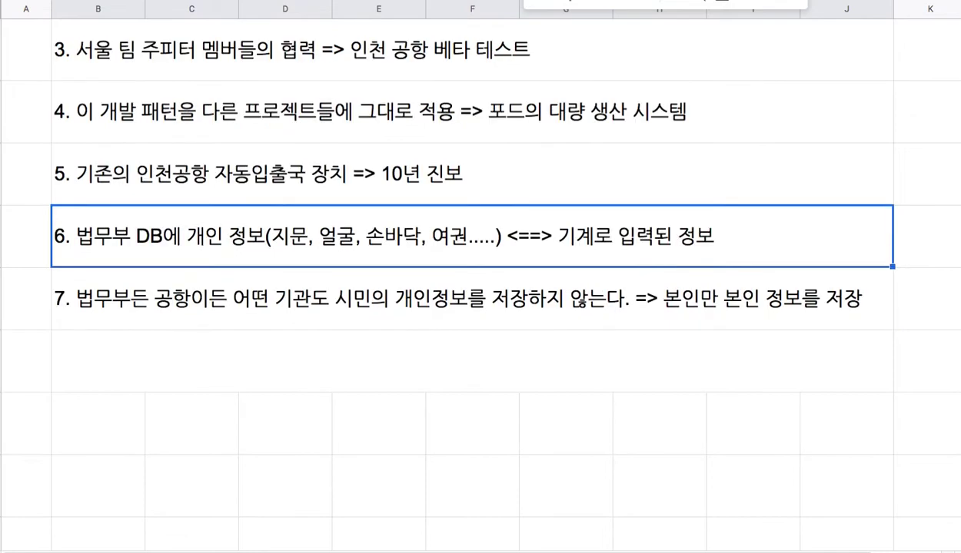
pyautogui.click(877, 353)
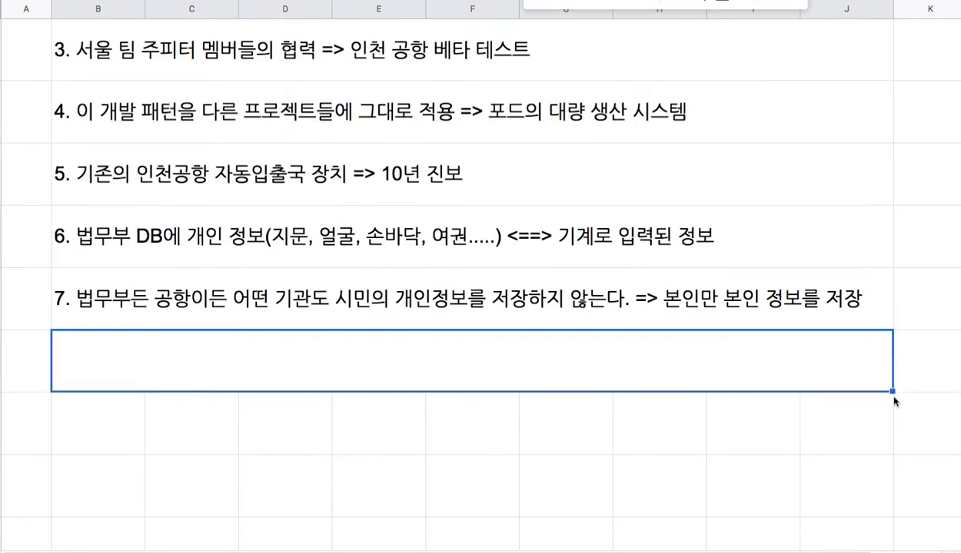
pyautogui.moveTo(893, 392); pyautogui.dragTo(892, 485)
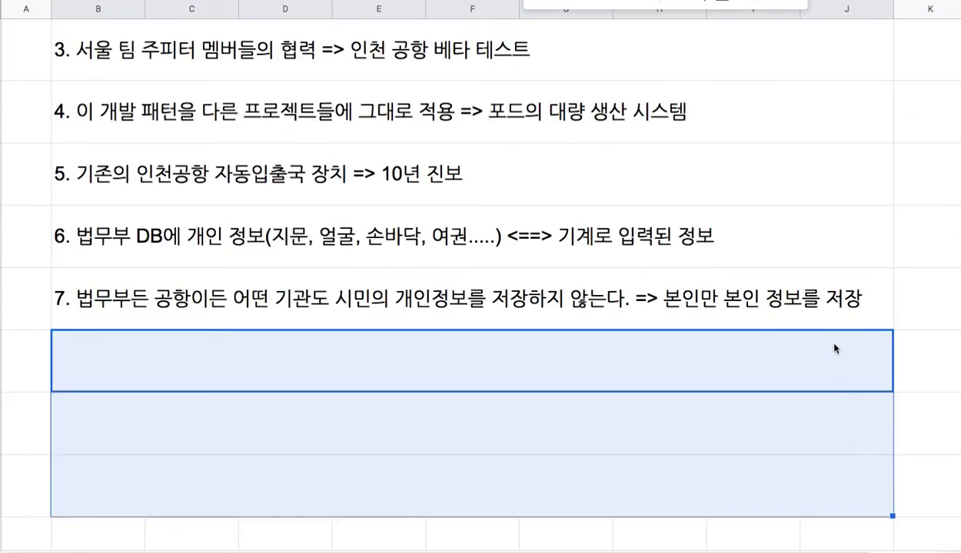
pyautogui.click(768, 303)
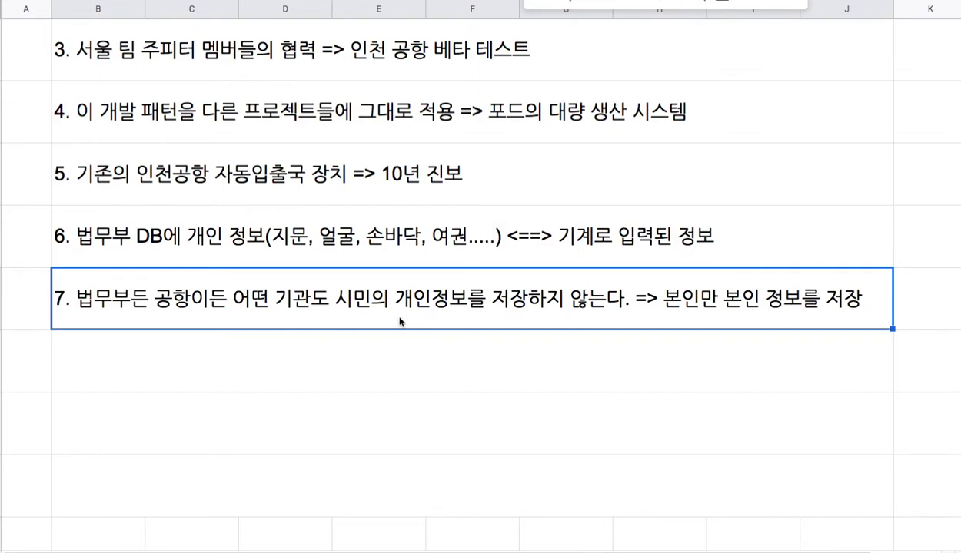
# Enter plan entry 8 as "8. 블록체인 ==> Openhash" in the empty merged row below entry 7
pyautogui.click(408, 366)
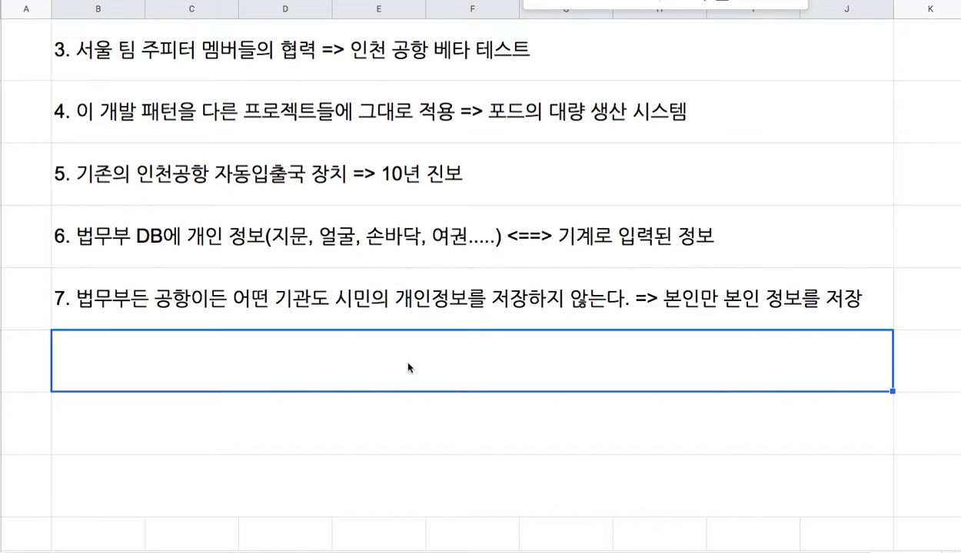
pyautogui.write('8. ')
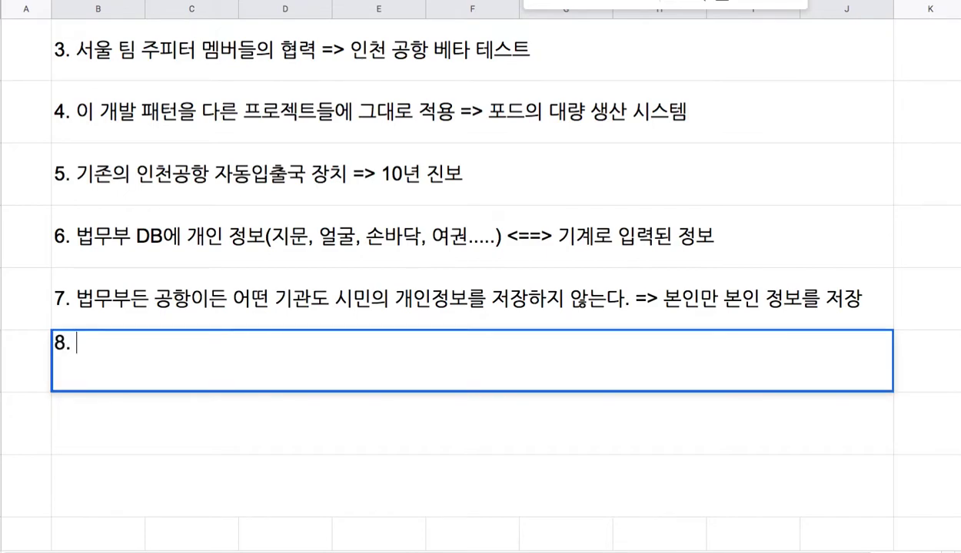
pyautogui.write('블록체인 ')
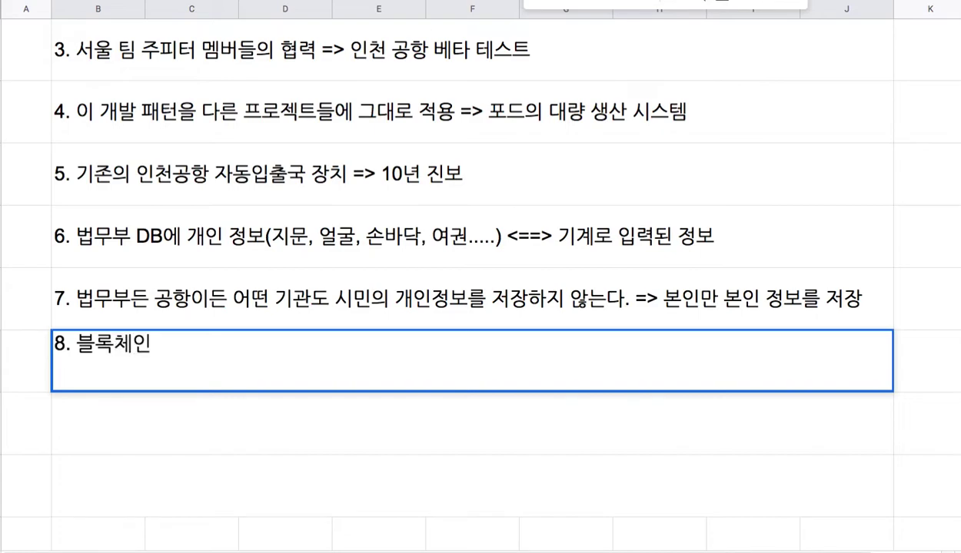
pyautogui.write('==> Op')
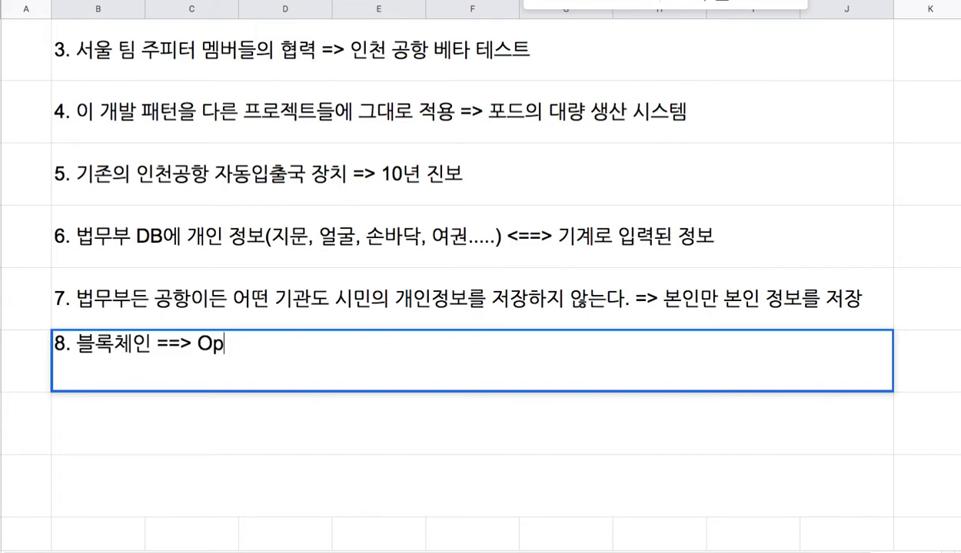
pyautogui.write('enhash')
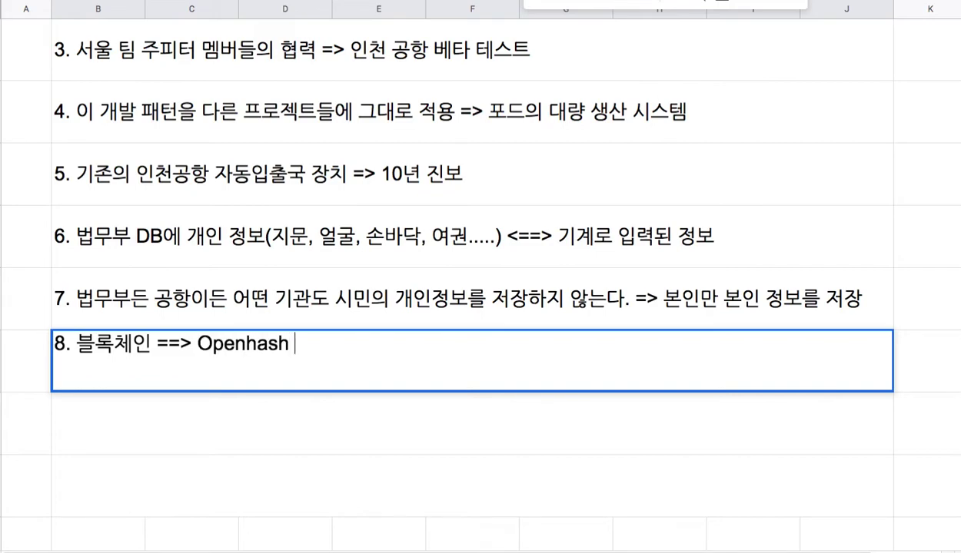
pyautogui.press('Return')
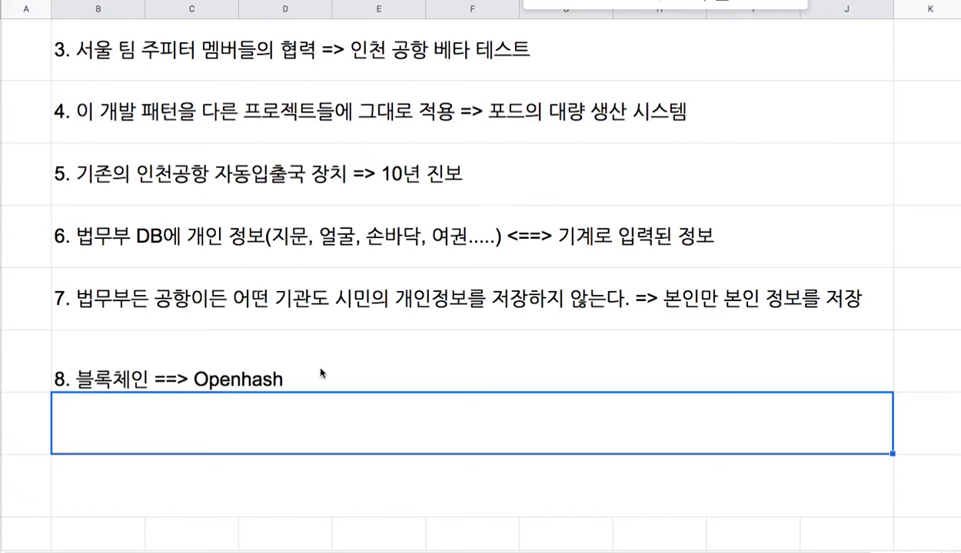
# Align the whole row of plan entry 8 vertically to the middle
pyautogui.click(317, 374)
pyautogui.click(316, 314)
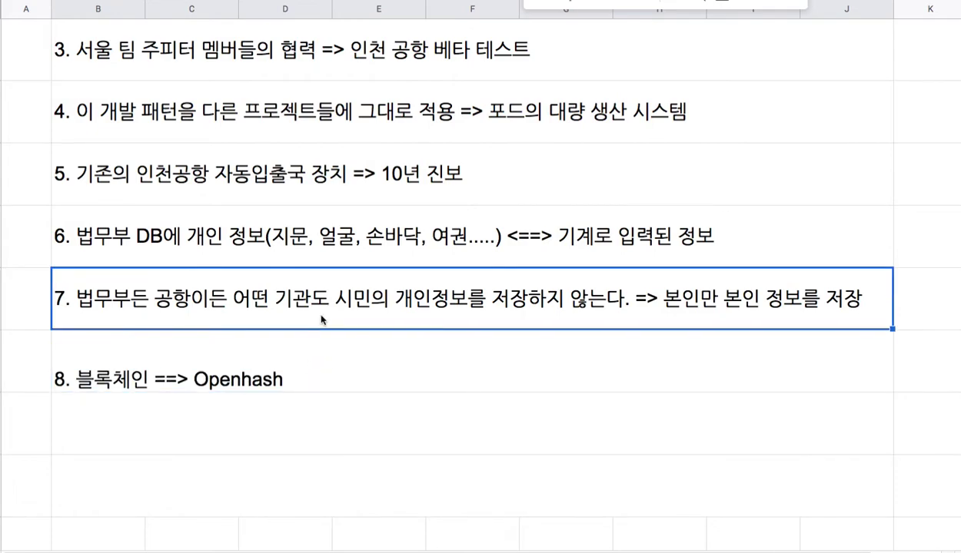
pyautogui.click(8, 361)
pyautogui.click(567, 5)
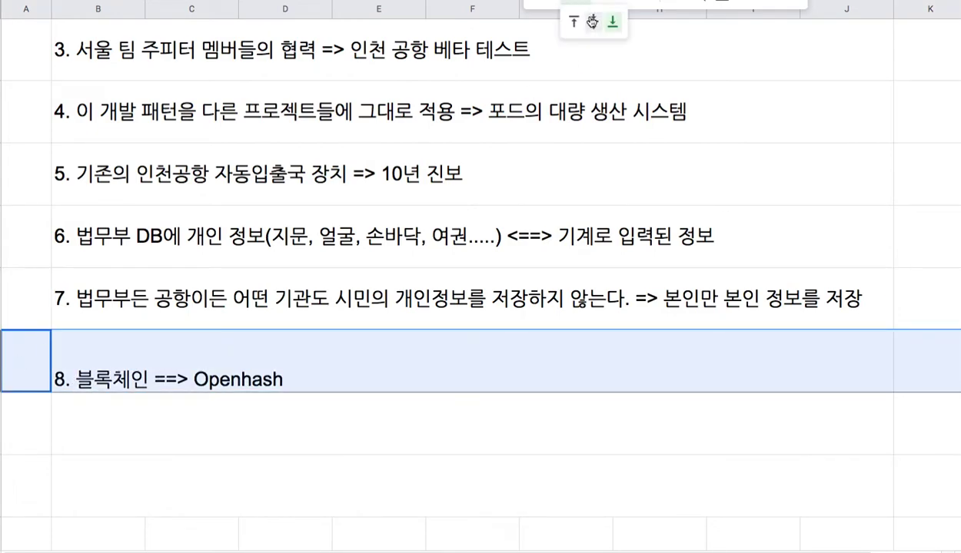
pyautogui.click(586, 23)
pyautogui.click(301, 312)
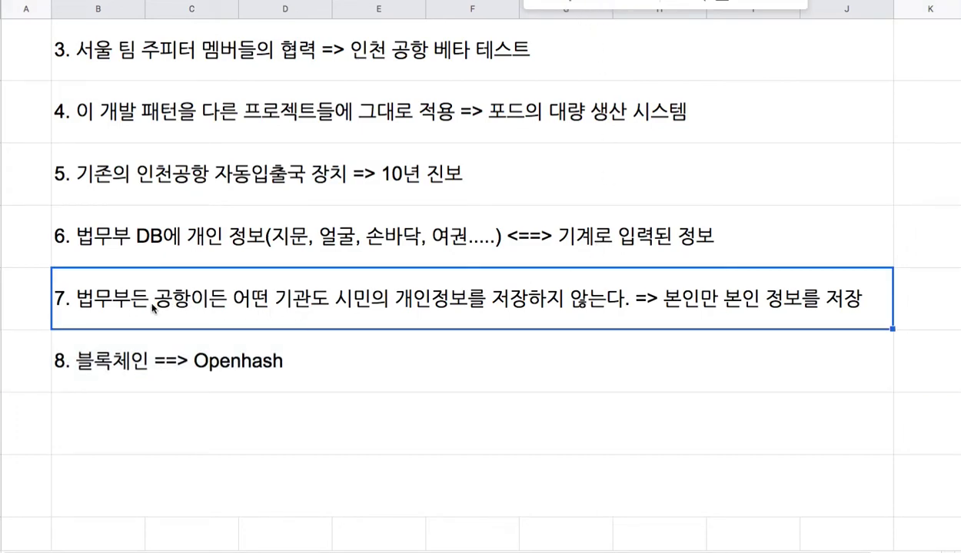
pyautogui.click(196, 362)
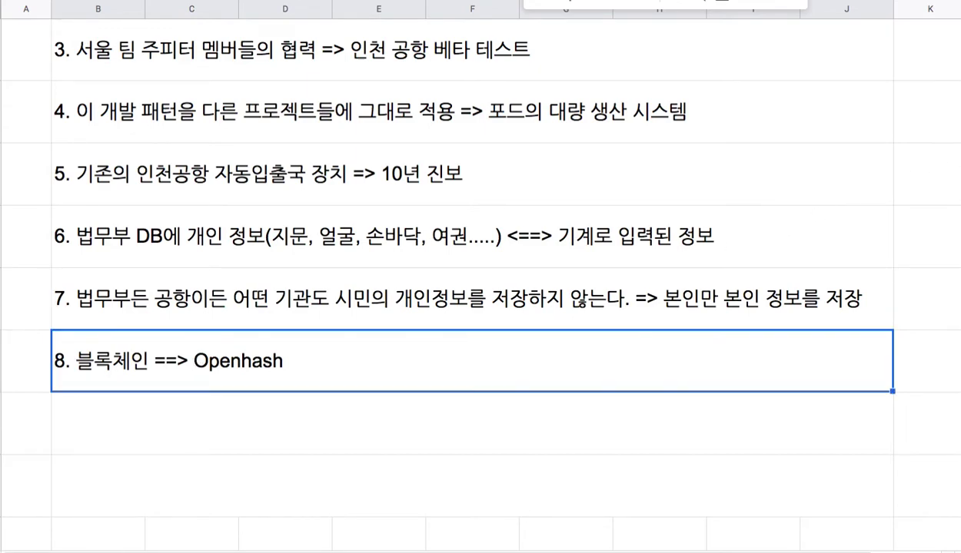
pyautogui.scroll(3, 481, 308)
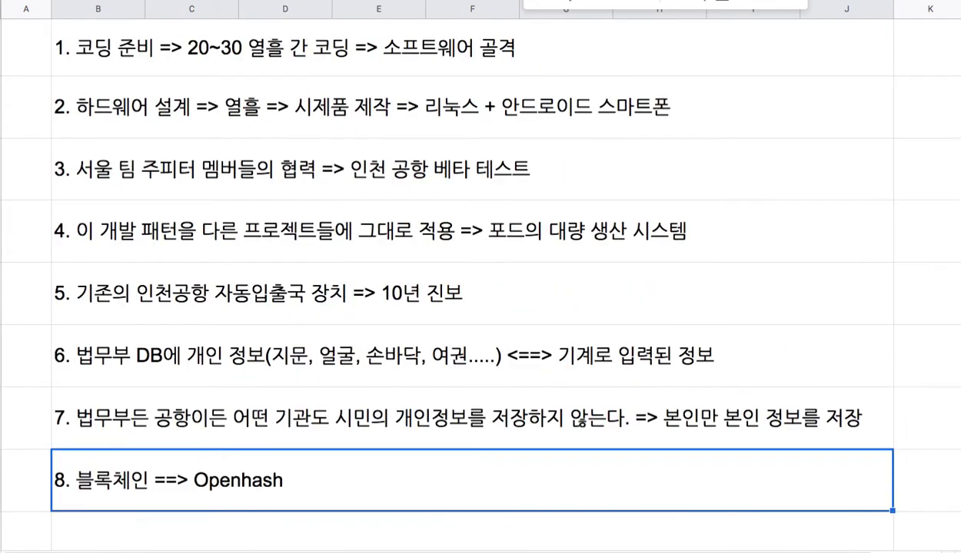
pyautogui.scroll(1, 480, 307)
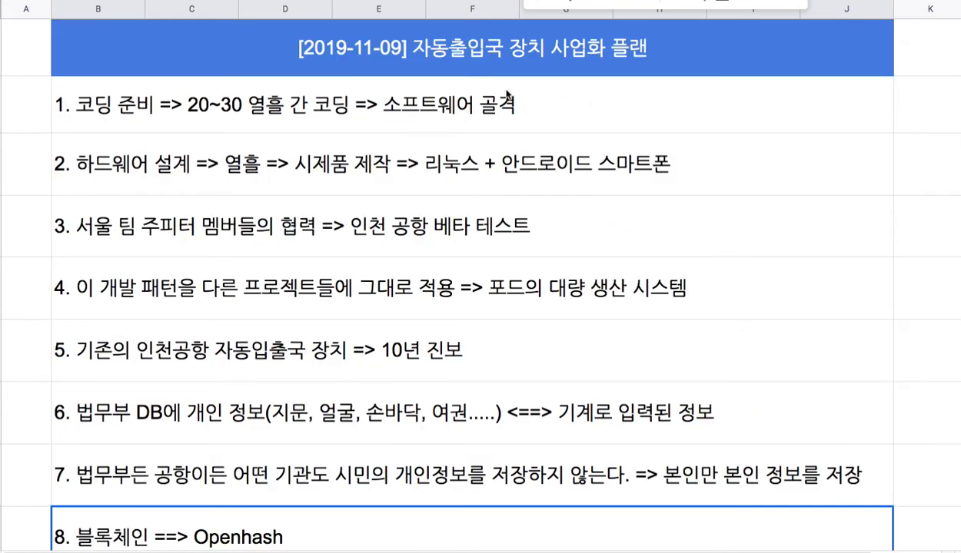
pyautogui.moveTo(378, 117); pyautogui.dragTo(393, 150)
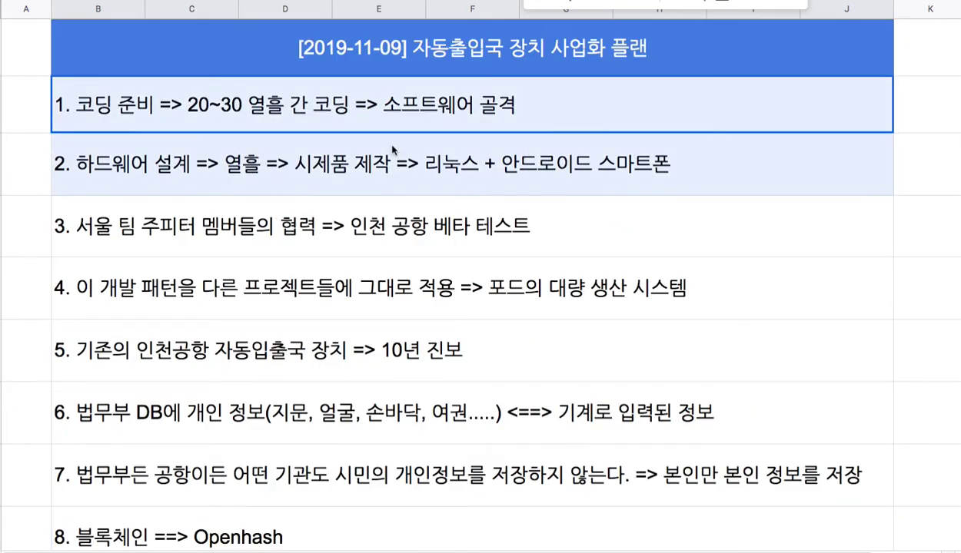
pyautogui.click(377, 123)
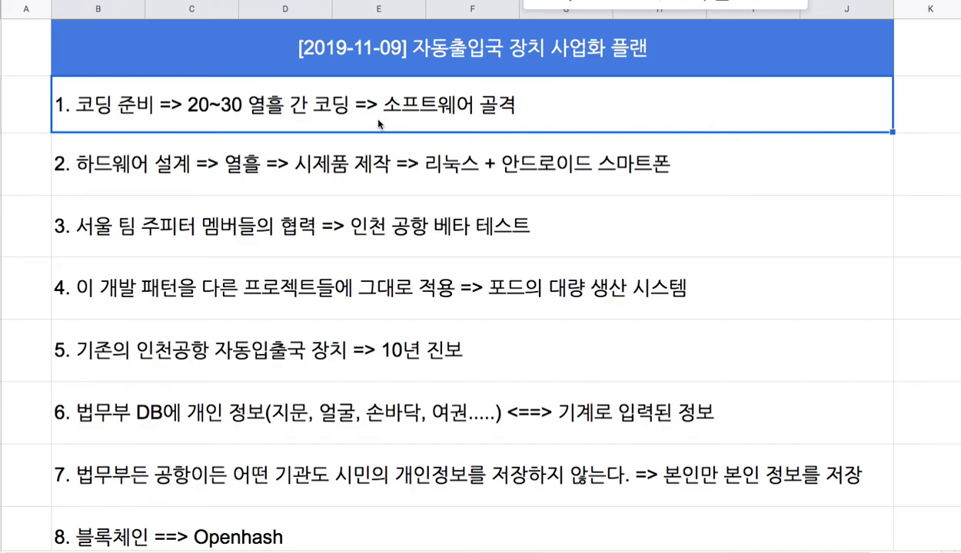
pyautogui.click(310, 231)
pyautogui.moveTo(387, 126); pyautogui.dragTo(401, 222)
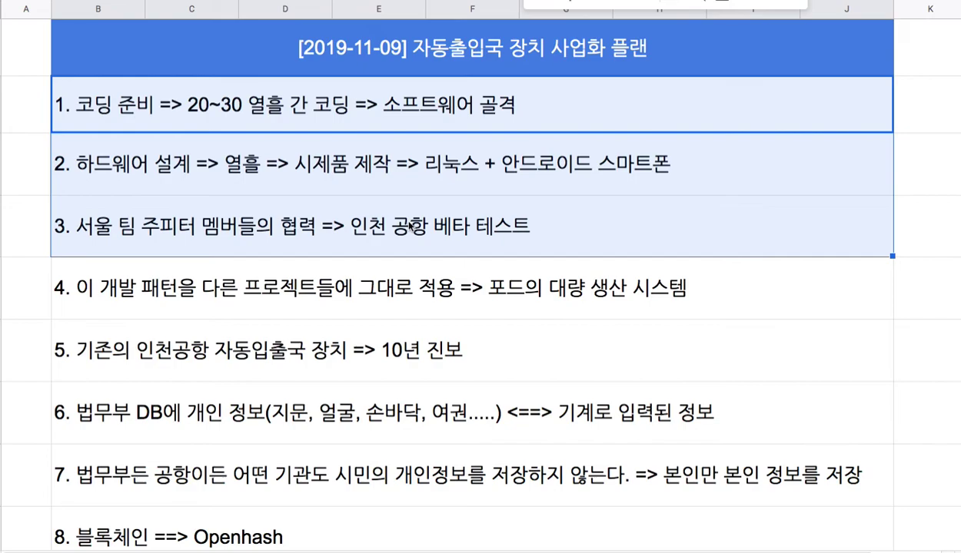
# Append "=> 코딩 결과물 및 시연품만 공개" to the end of plan entry 3 and commit the cell
pyautogui.click(401, 232)
pyautogui.doubleClick(521, 216)
pyautogui.write('=>')
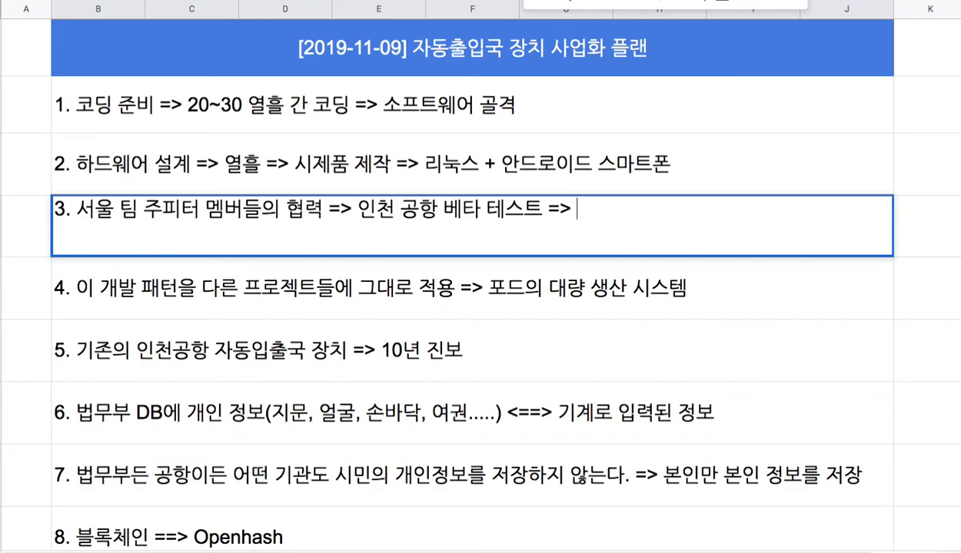
pyautogui.write('rufr')
pyautogui.press('BackSpace')
pyautogui.press('BackSpace')
pyautogui.press('BackSpace')
pyautogui.press('BackSpace')
pyautogui.write('코딩 결과물')
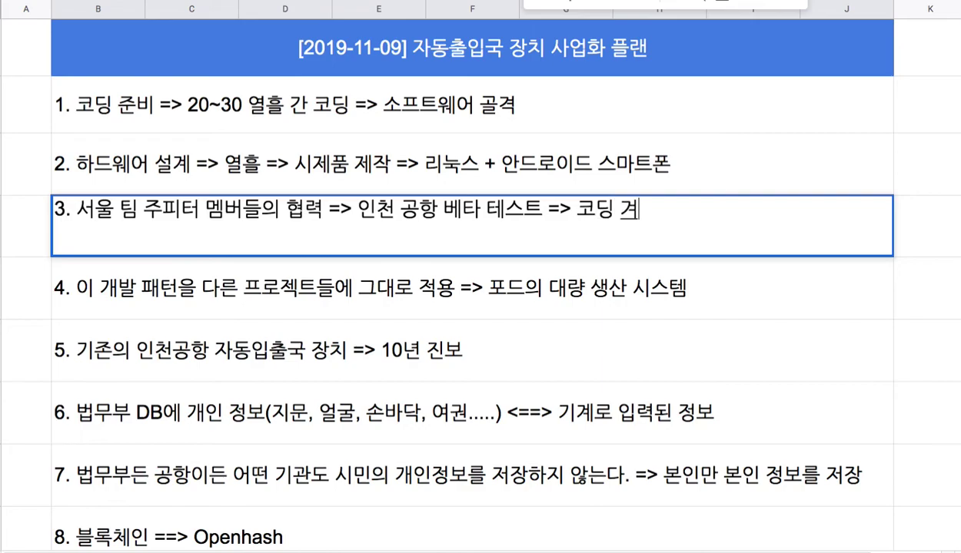
pyautogui.write(' 및 시연')
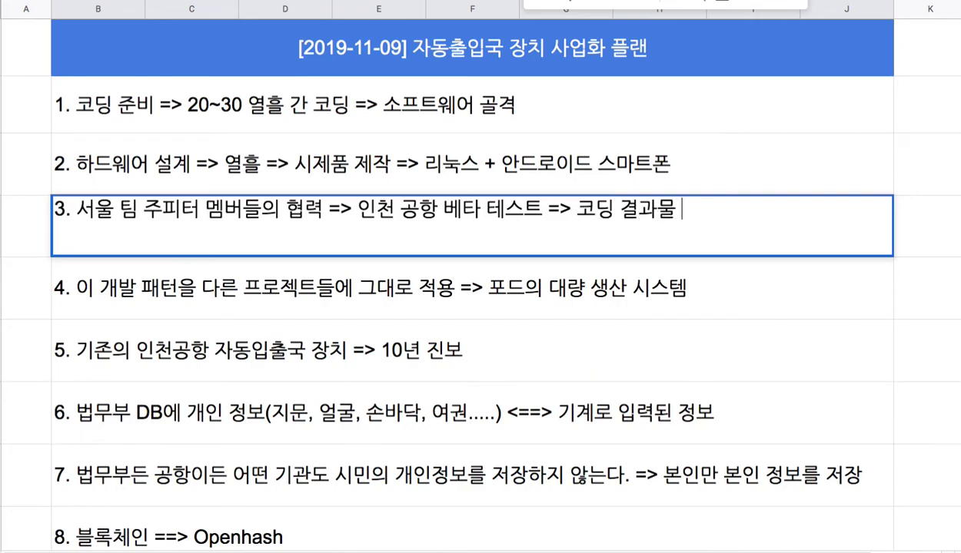
pyautogui.press('BackSpace')
pyautogui.write('품')
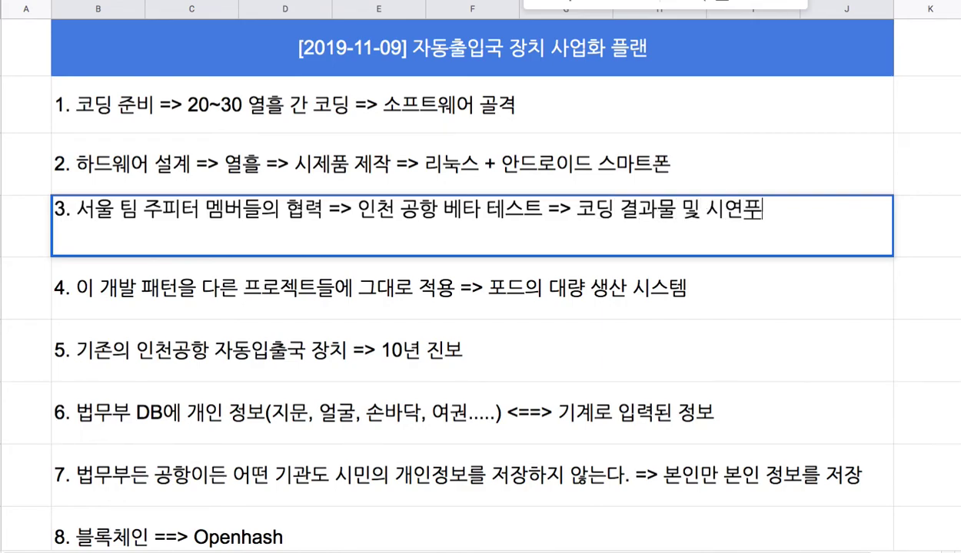
pyautogui.write('만 공개')
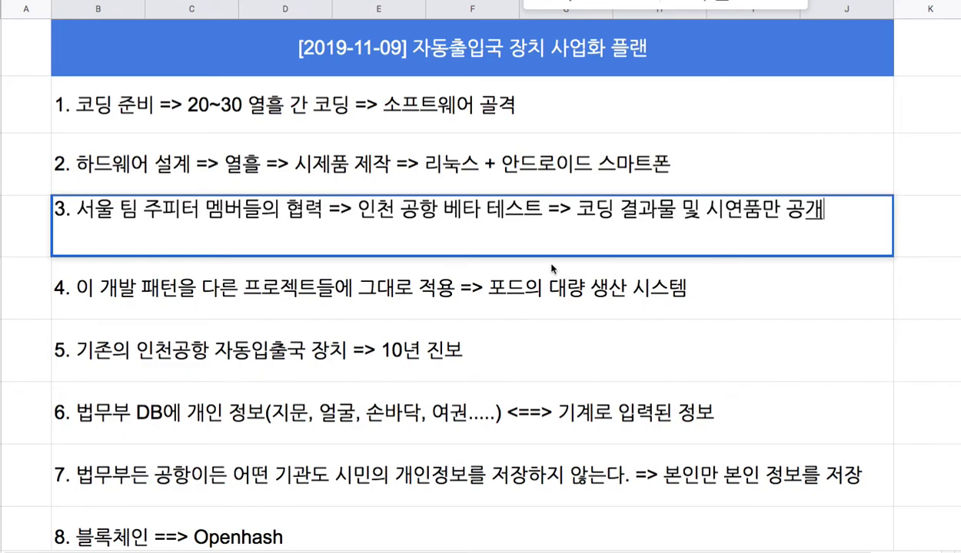
pyautogui.click(458, 186)
# Append "=> 교육법인의 설립 비용" to the plan's title after "사업화 플랜" and commit the cell
pyautogui.doubleClick(557, 49)
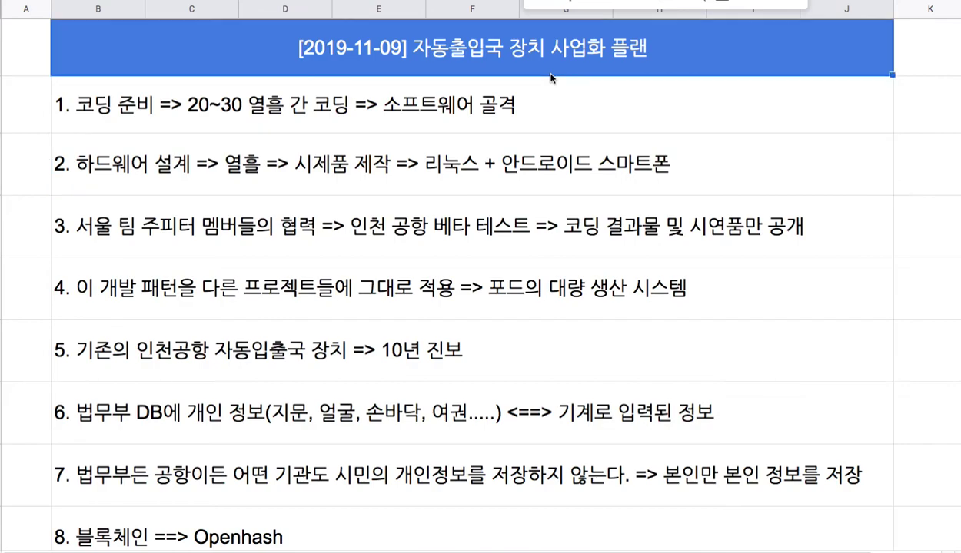
pyautogui.moveTo(553, 34); pyautogui.dragTo(676, 30)
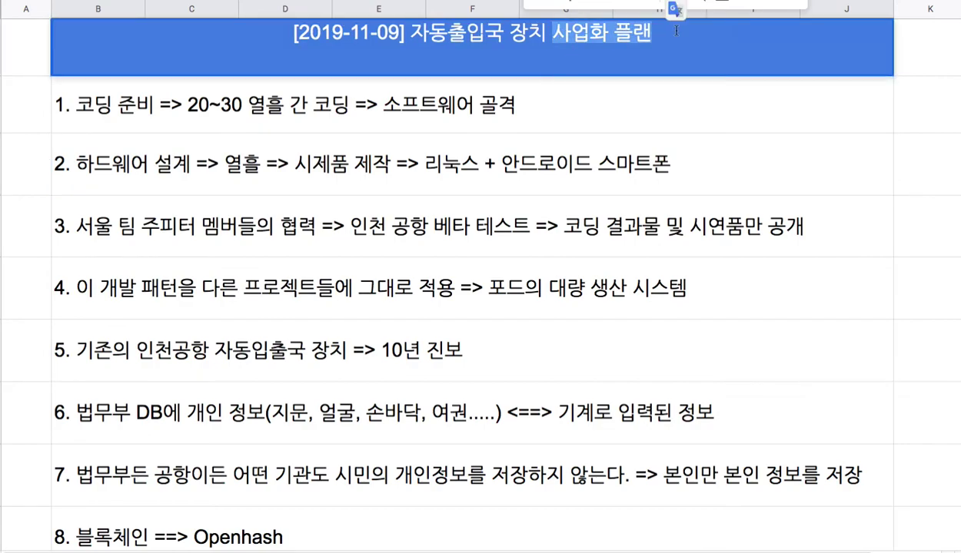
pyautogui.click(684, 44)
pyautogui.write('=>')
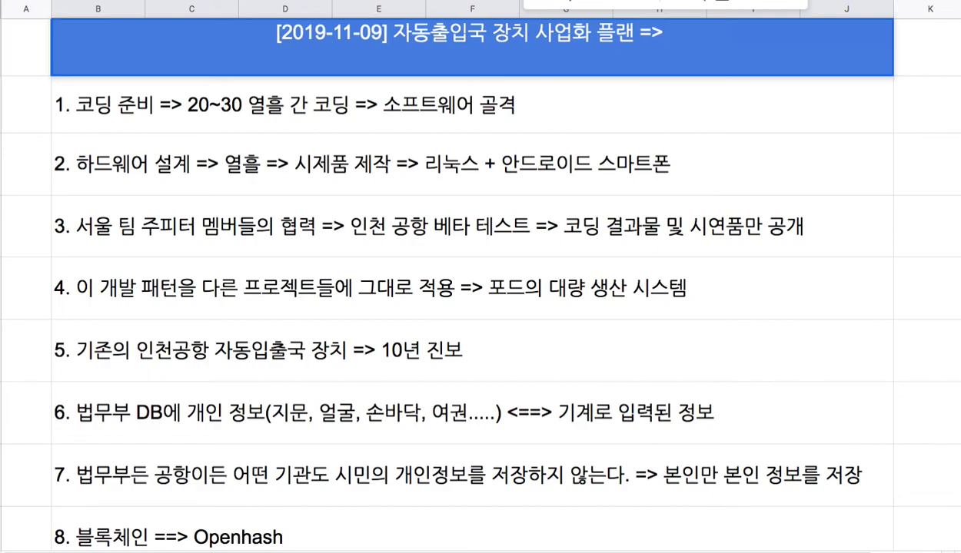
pyautogui.moveTo(528, 103); pyautogui.dragTo(582, 213)
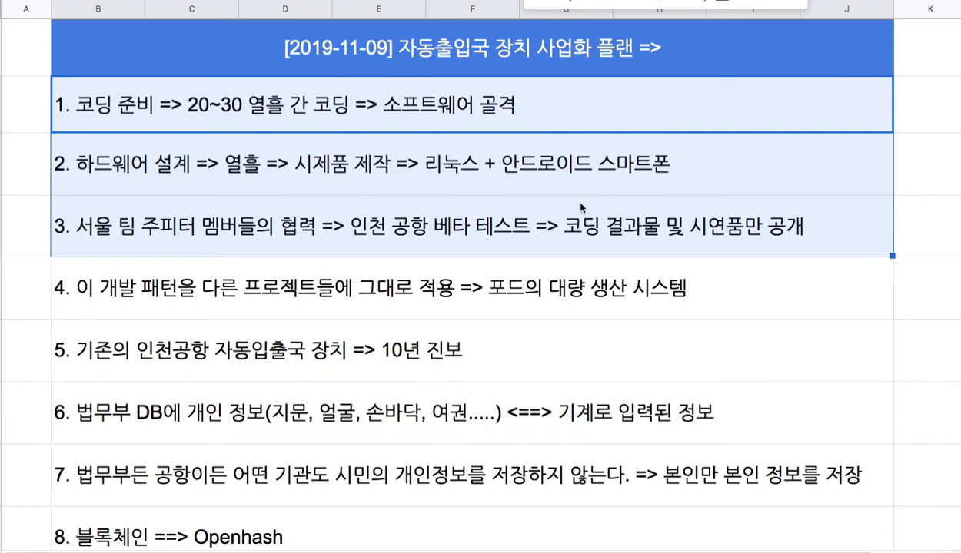
pyautogui.click(670, 62)
pyautogui.doubleClick(670, 61)
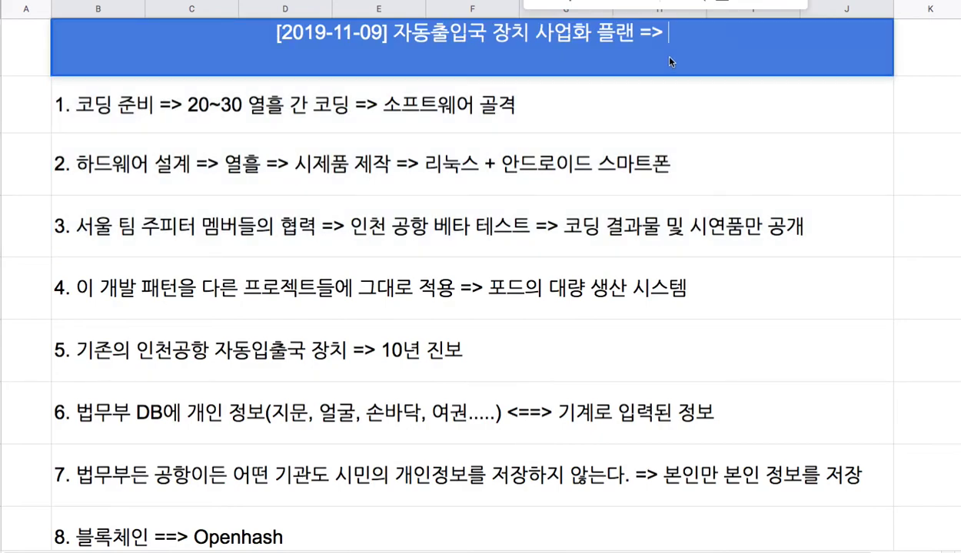
pyautogui.write('교')
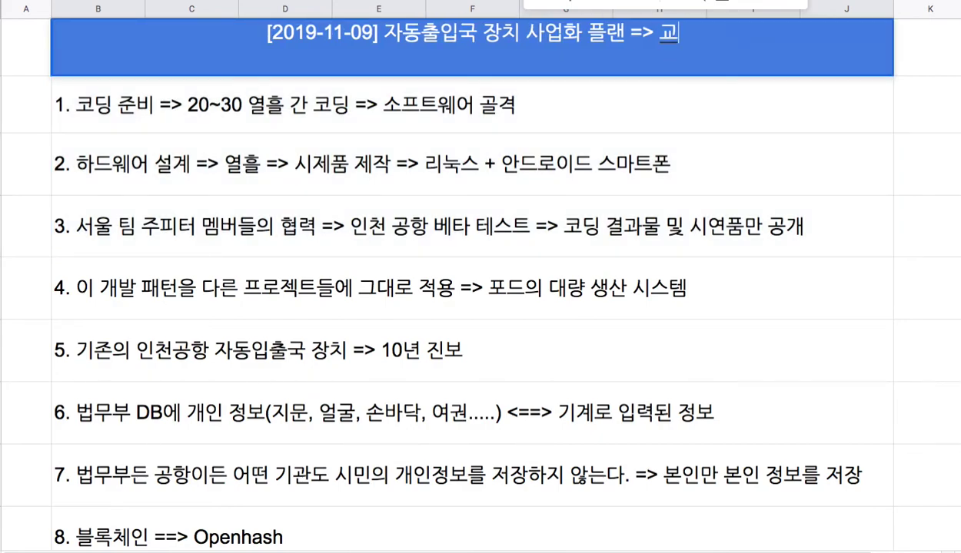
pyautogui.write('육법인의 설립')
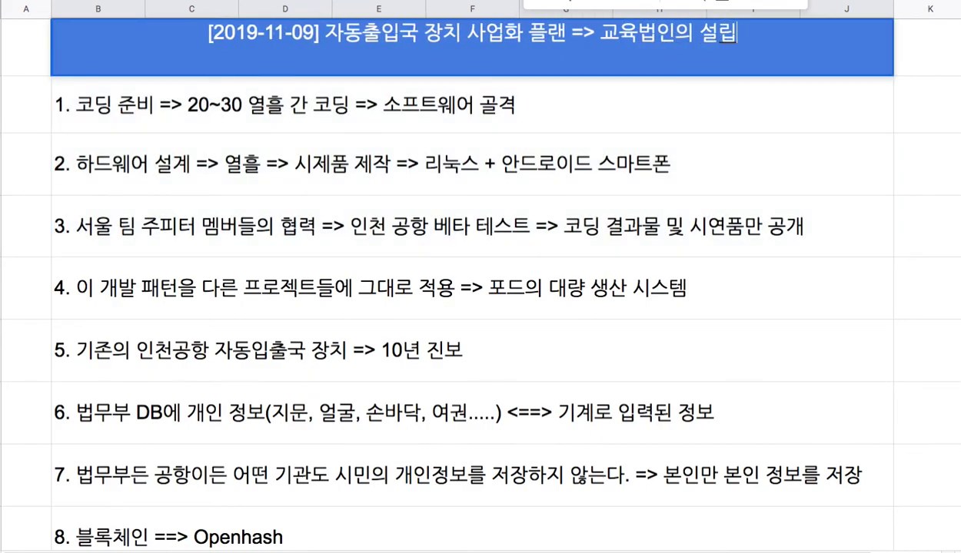
pyautogui.write(' ㅂ비용')
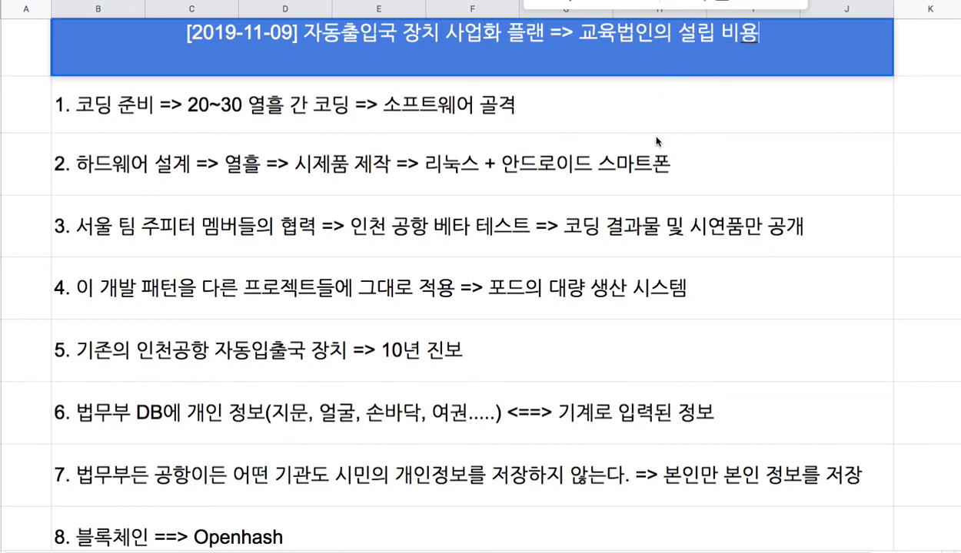
pyautogui.click(641, 135)
pyautogui.moveTo(550, 123); pyautogui.dragTo(584, 240)
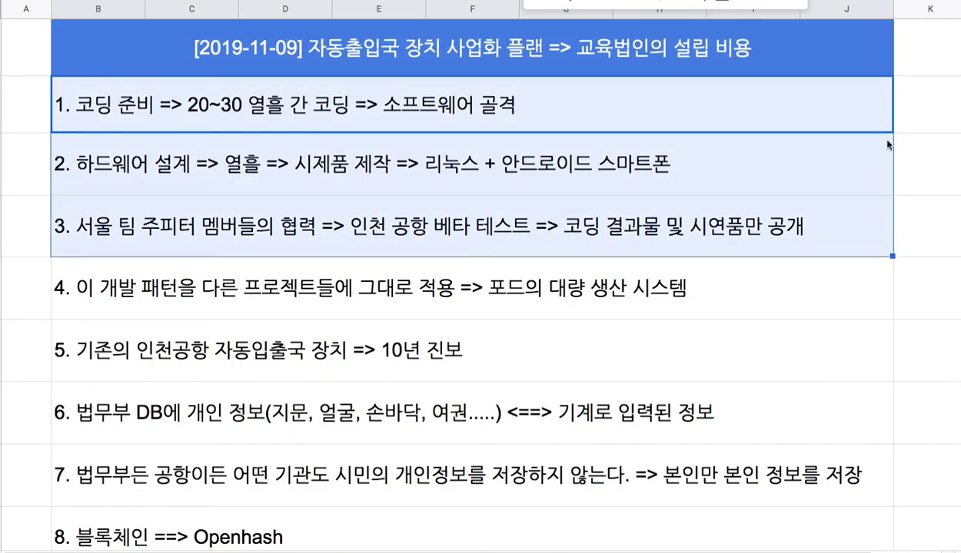
pyautogui.scroll(-1, 472, 308)
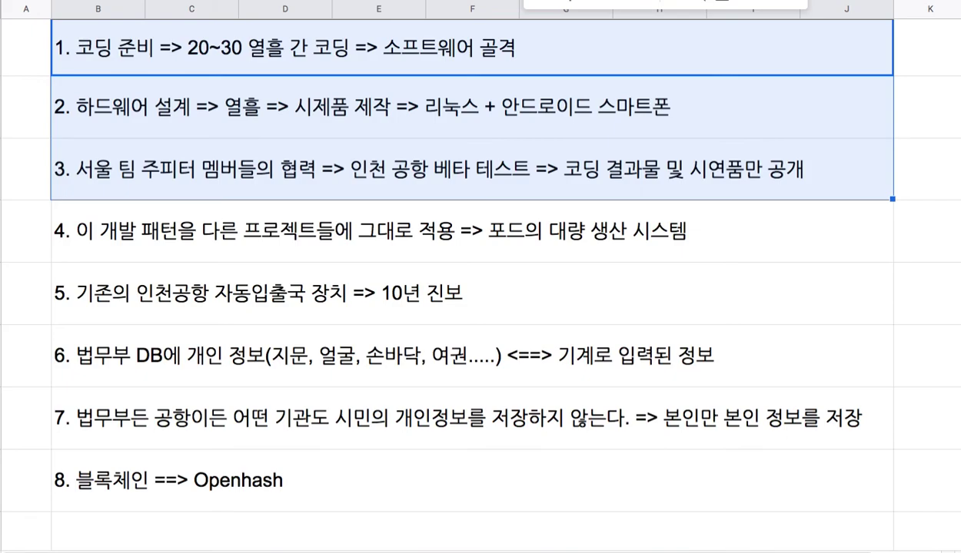
pyautogui.click(216, 469)
pyautogui.click(231, 432)
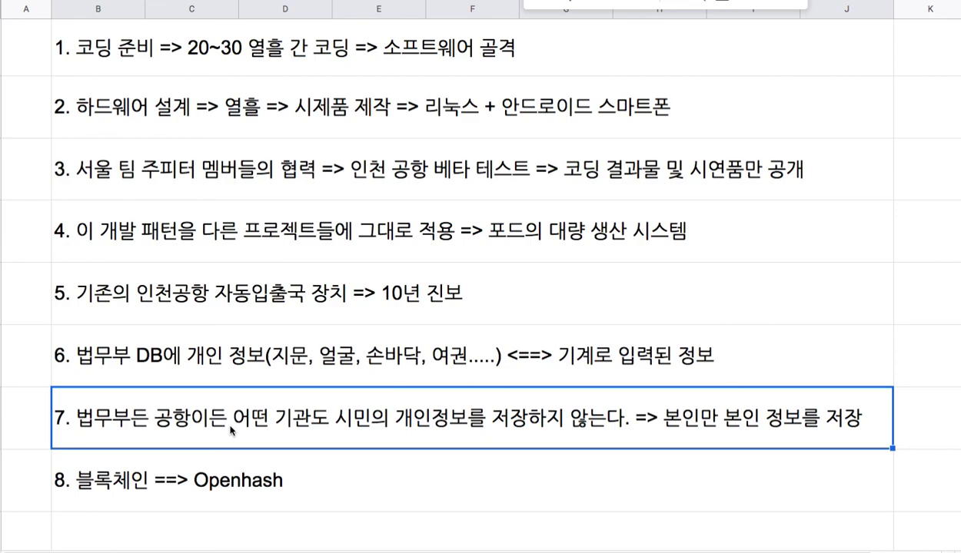
pyautogui.click(281, 490)
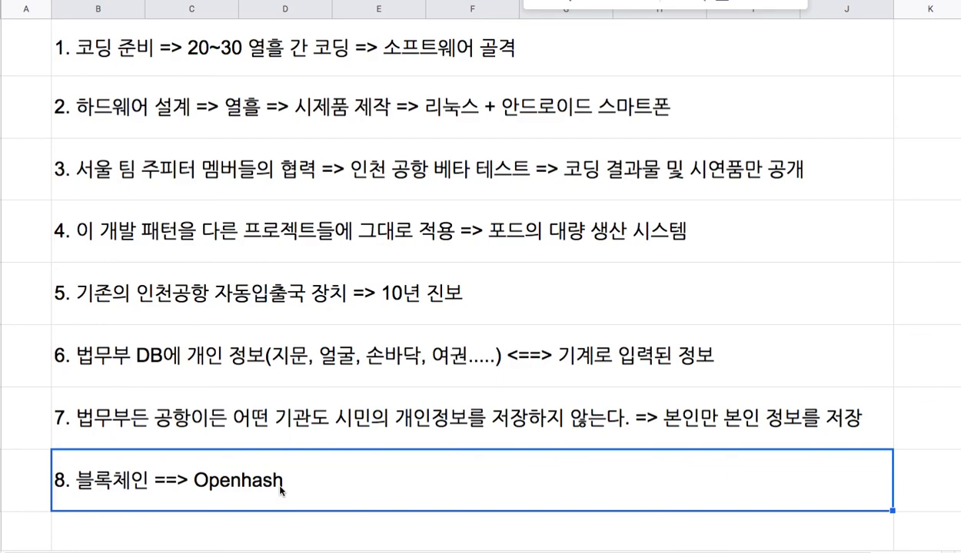